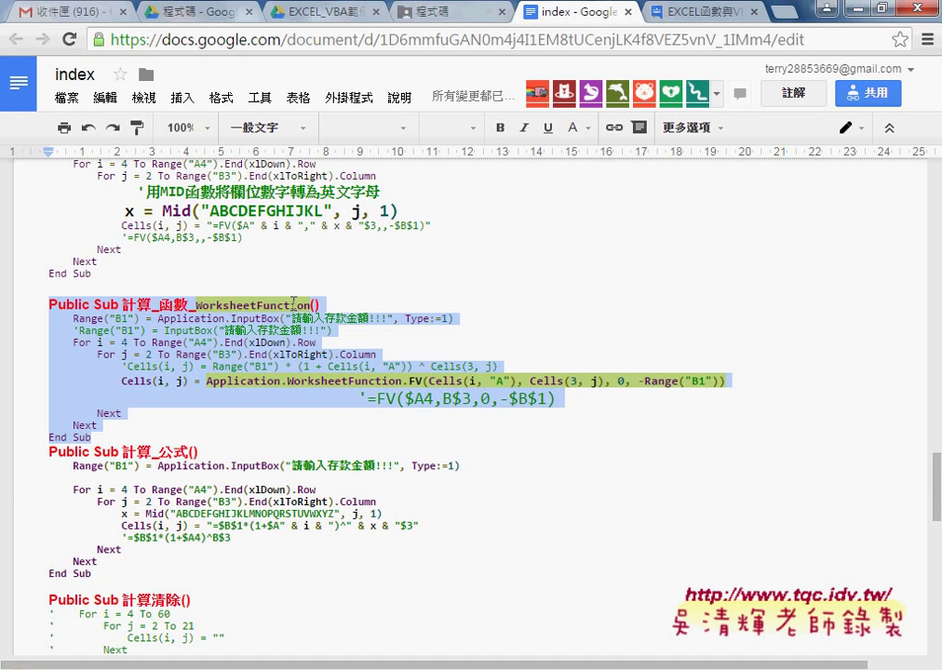
Switch from Google Docs to the Visual Basic editor for 範例_01大型試算表 OK.xls via the taskbar previews
left_click(443, 656)
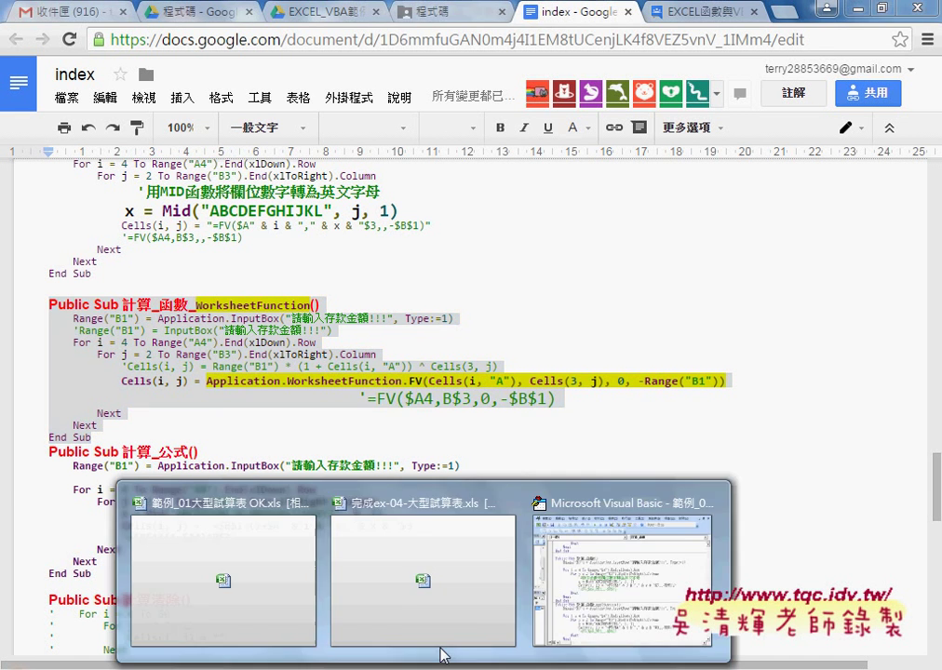
left_click(606, 609)
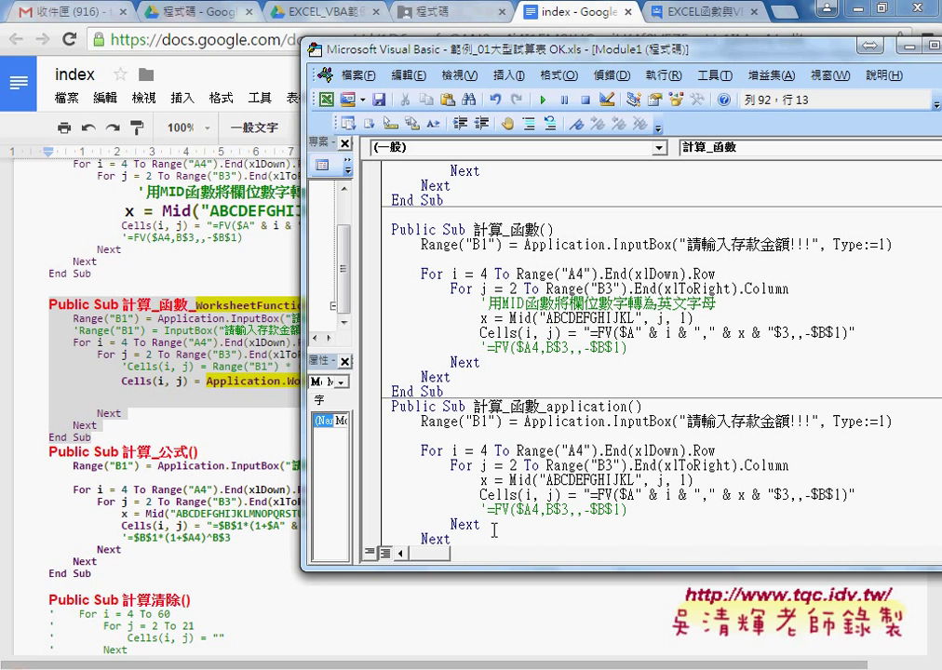
Replace the 計算_函數_application procedure with the pasted 計算_函數_WorksheetFunction version
scroll(494, 530, "down", 1)
left_click_drag(391, 524, 380, 376)
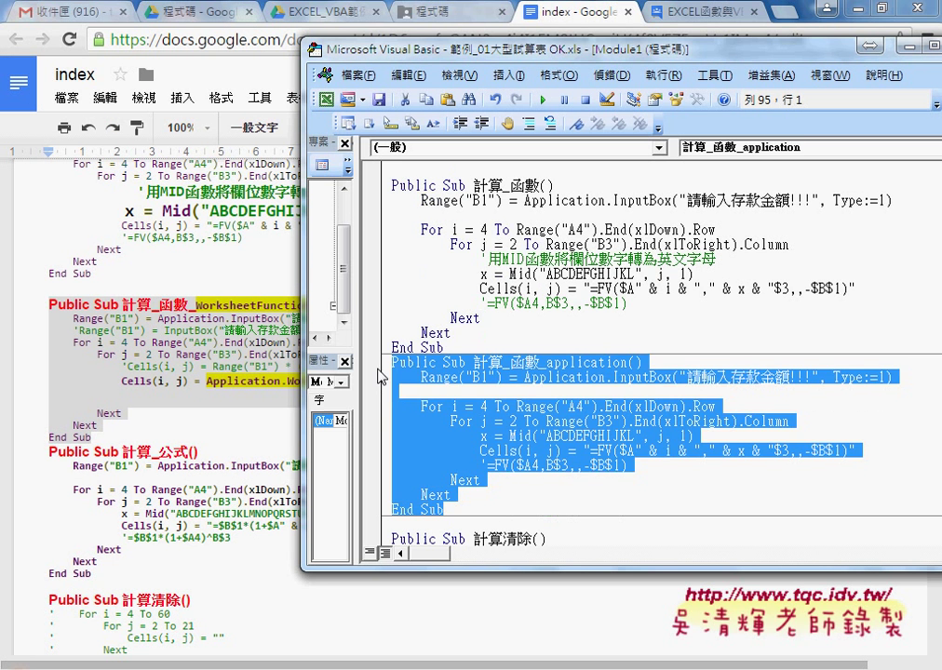
key("ctrl+v")
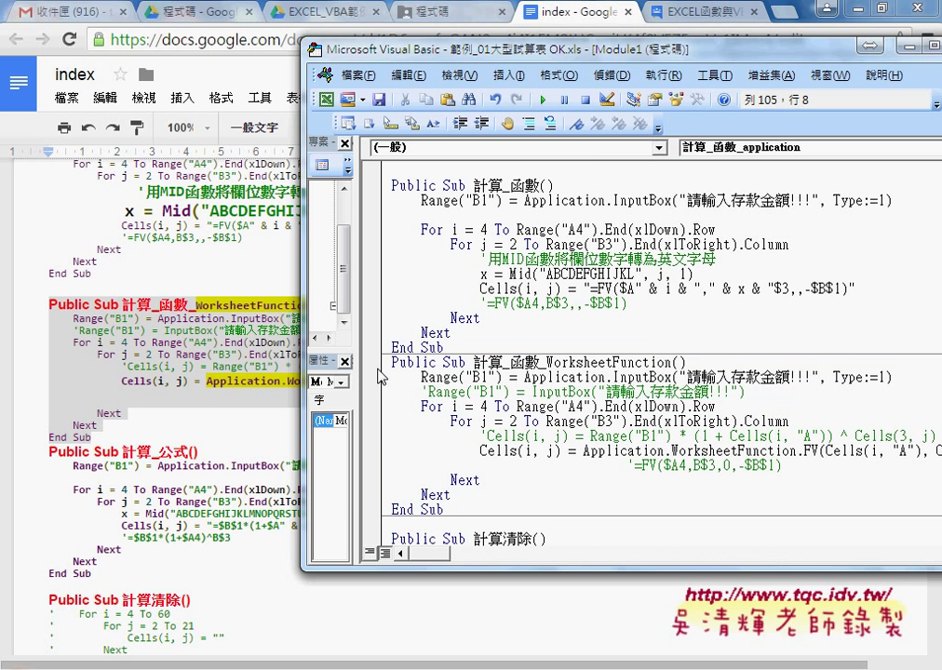
Move the editor left and widen it so long lines fit, then highlight Application on the FV line
left_click_drag(429, 50, 257, 93)
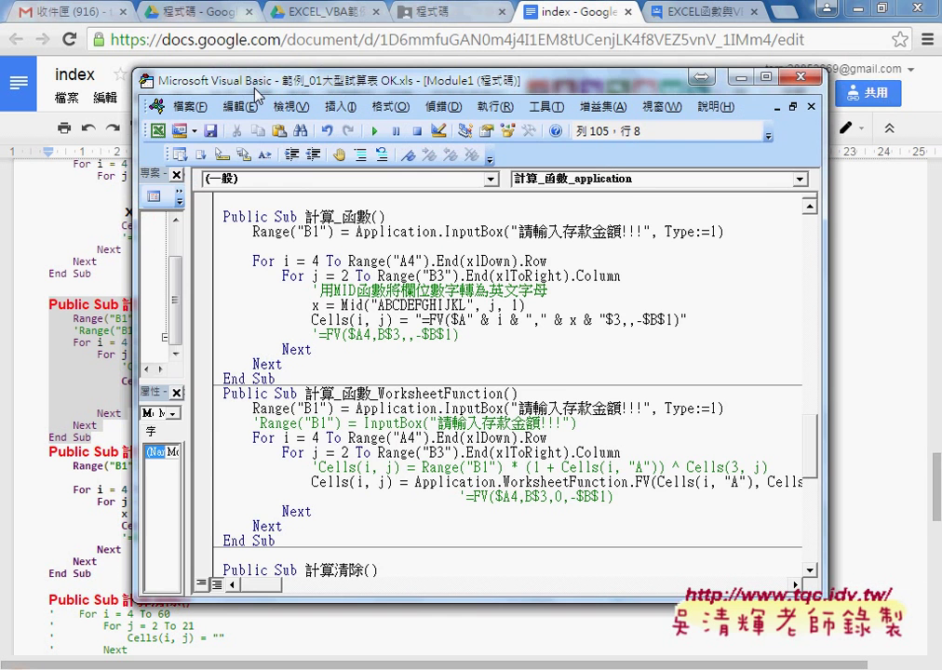
left_click_drag(824, 388, 874, 388)
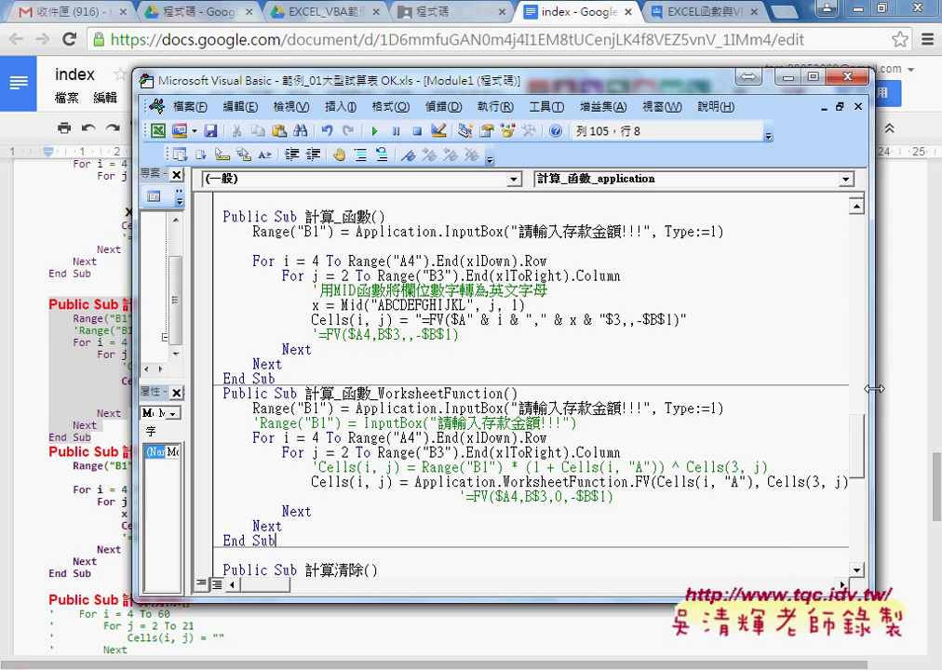
left_click_drag(376, 82, 276, 83)
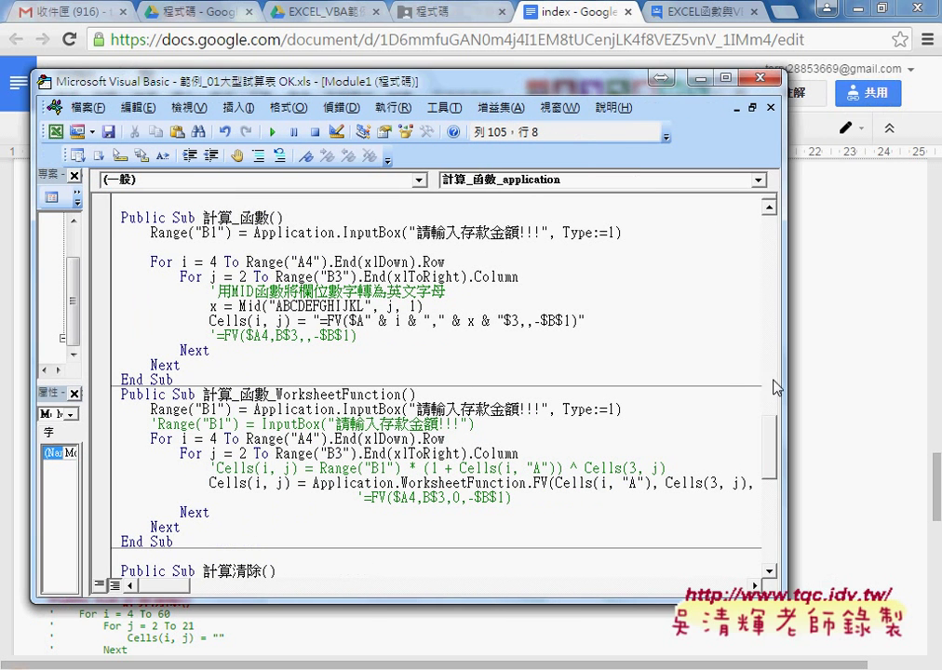
left_click_drag(777, 387, 881, 387)
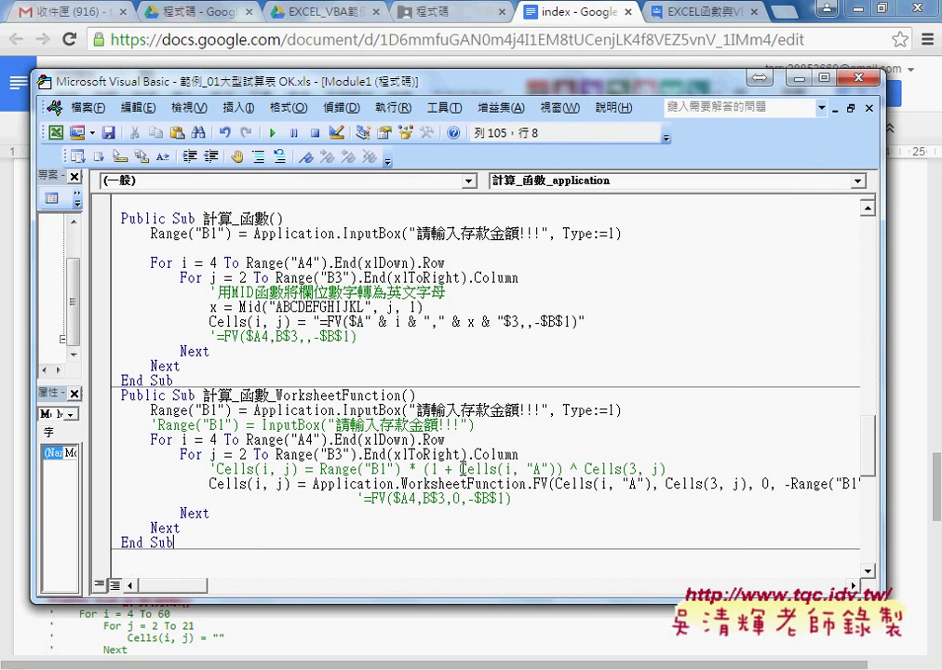
left_click_drag(312, 483, 538, 486)
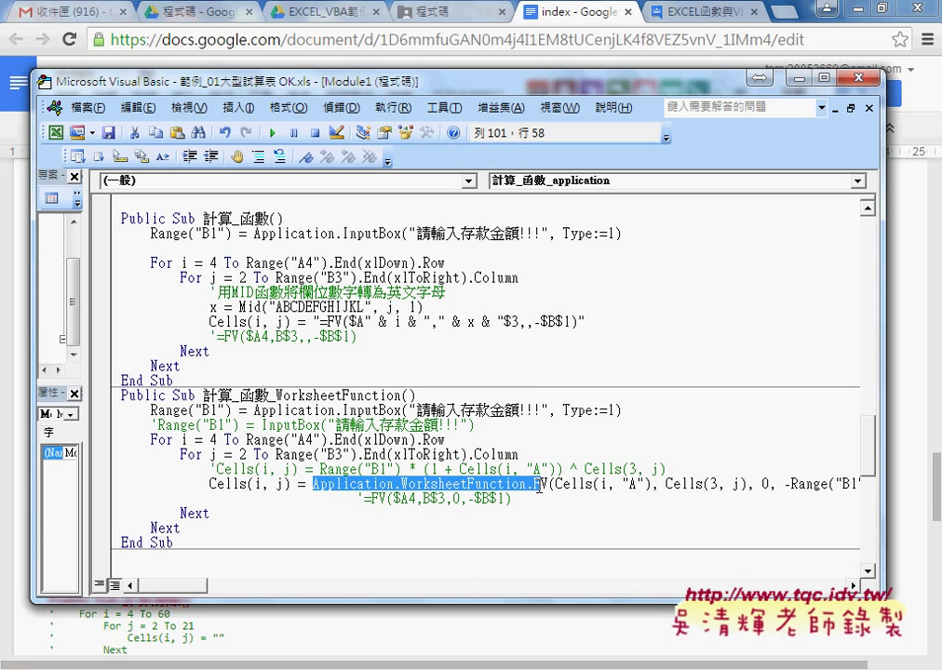
left_click_drag(538, 486, 531, 491)
left_click_drag(665, 469, 74, 479)
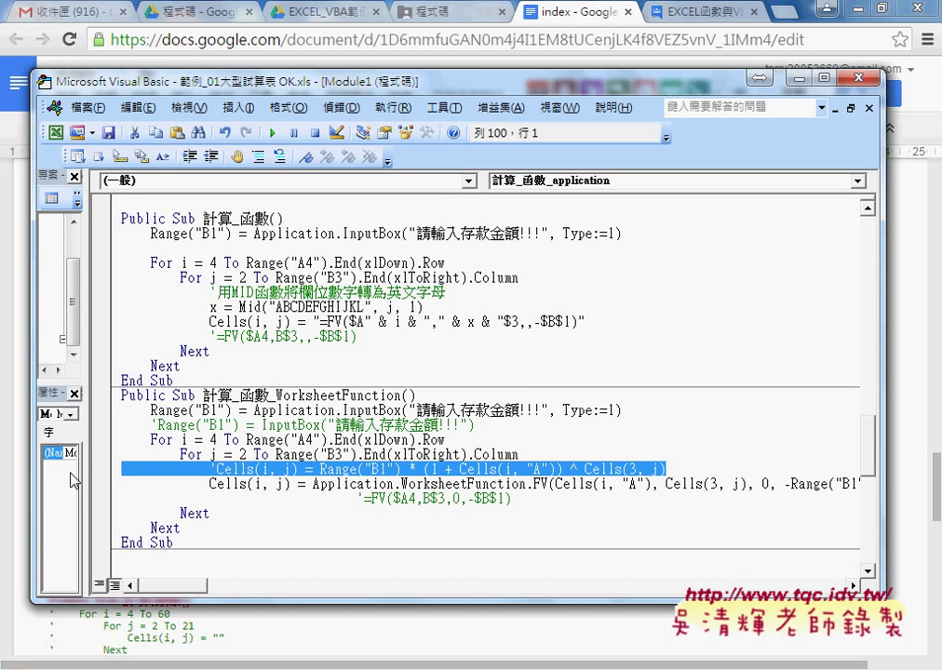
Delete the old commented Cells formula line and outdent the '=FV comment
key("Delete")
key("Delete")
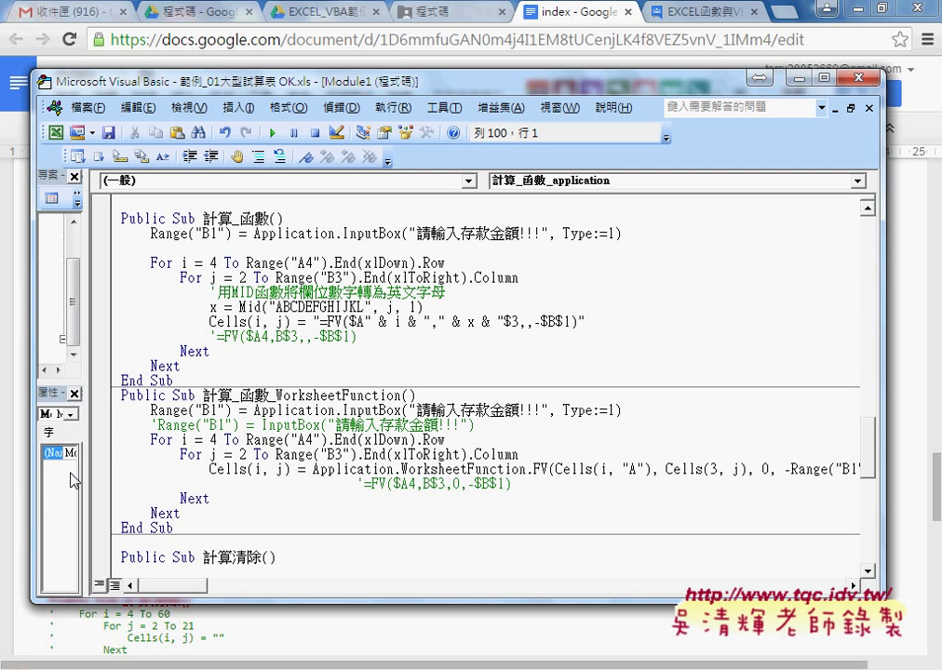
left_click(361, 484)
key("BackSpace")
key("BackSpace")
key("BackSpace")
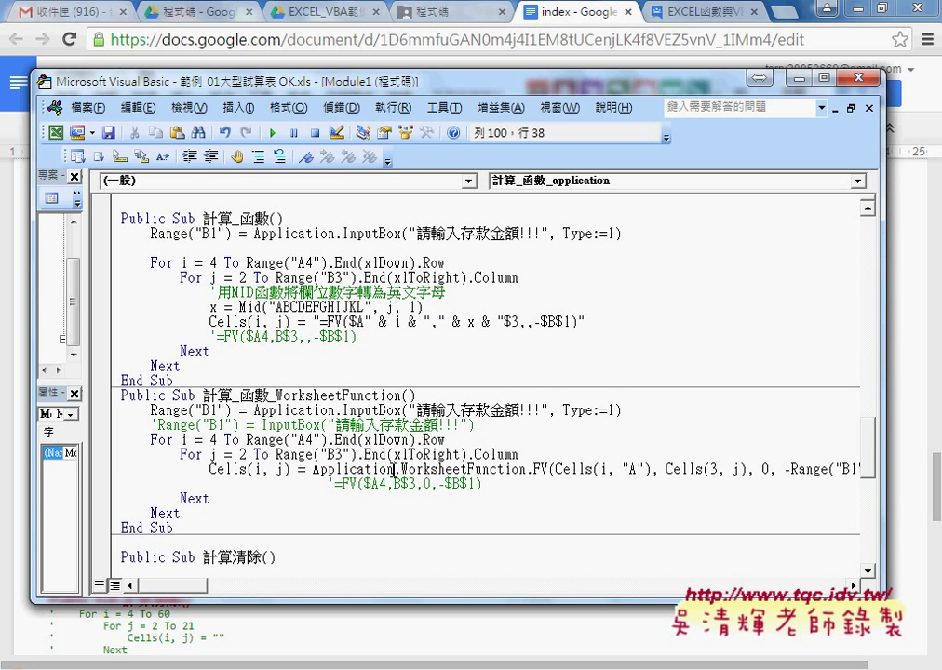
Delete the FV call so the line ends at Cells(i, j) = Application
left_click_drag(394, 469, 313, 469)
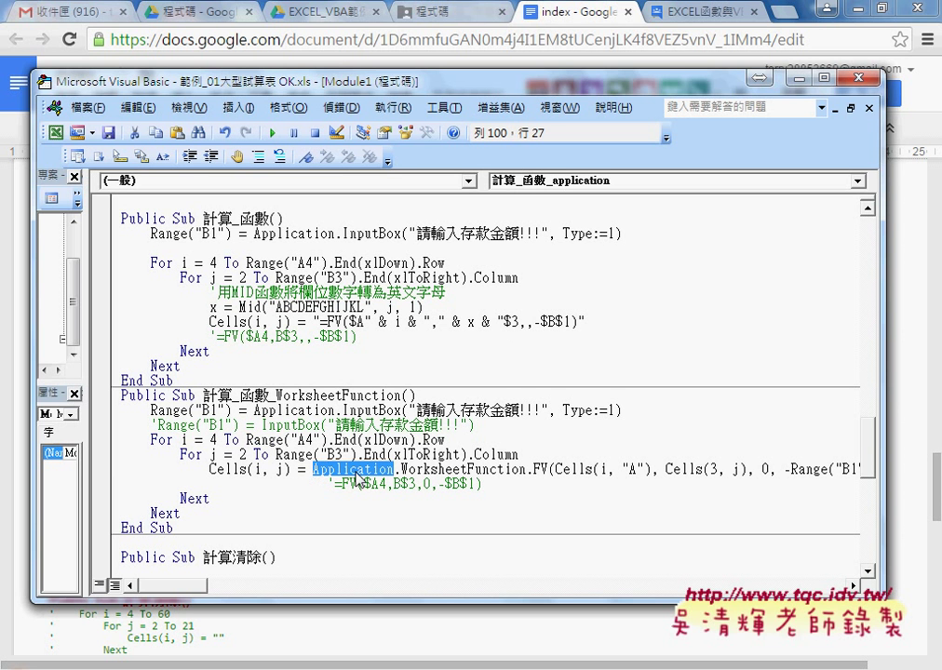
left_click(394, 469)
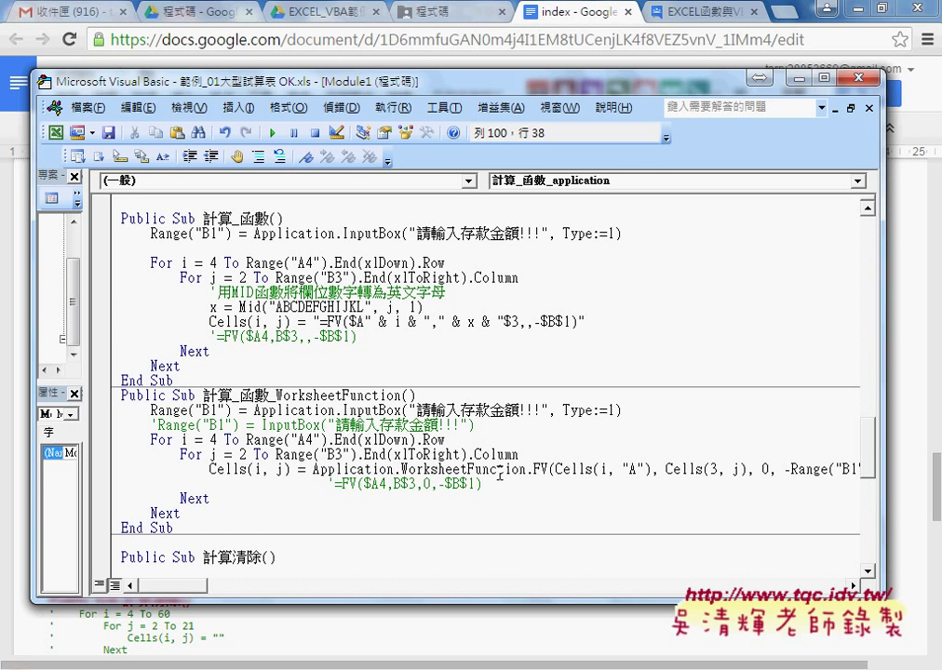
key("shift+End")
key("Delete")
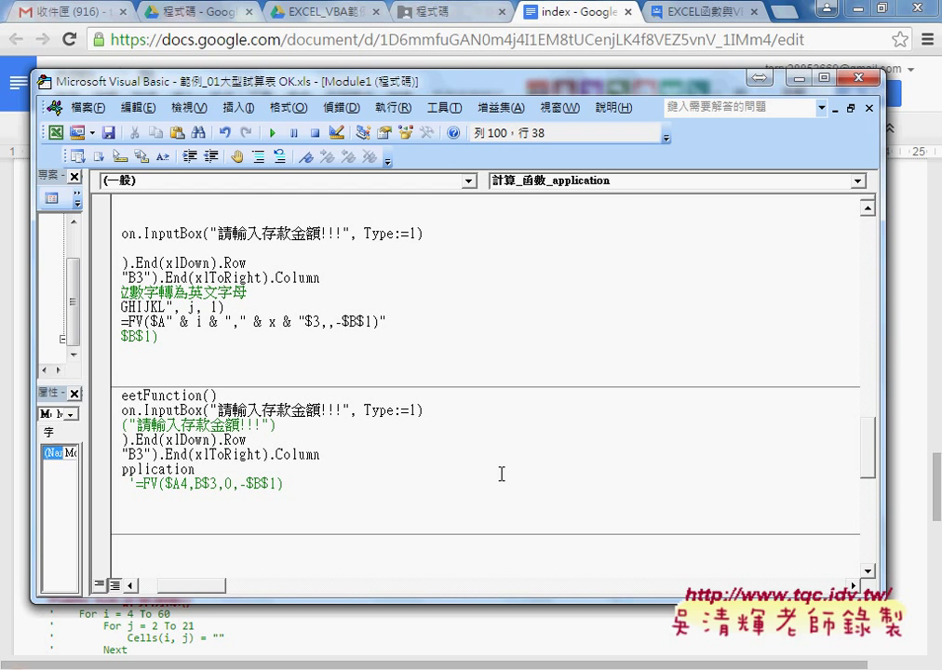
Type .wo after Application and move the IntelliSense suggestion to WorksheetFunction
left_click_drag(195, 595, 178, 595)
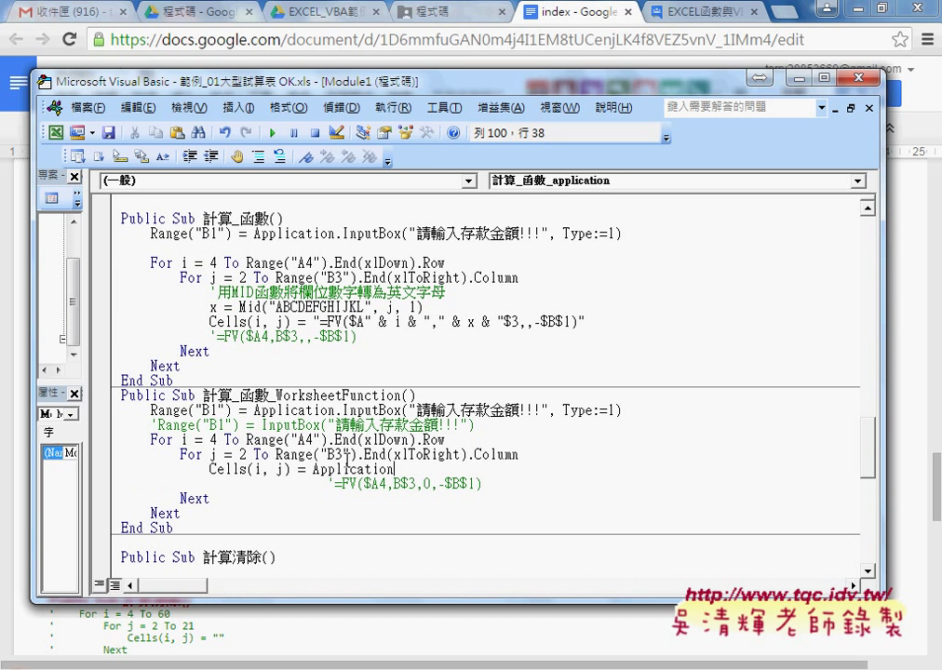
left_click_drag(313, 469, 397, 469)
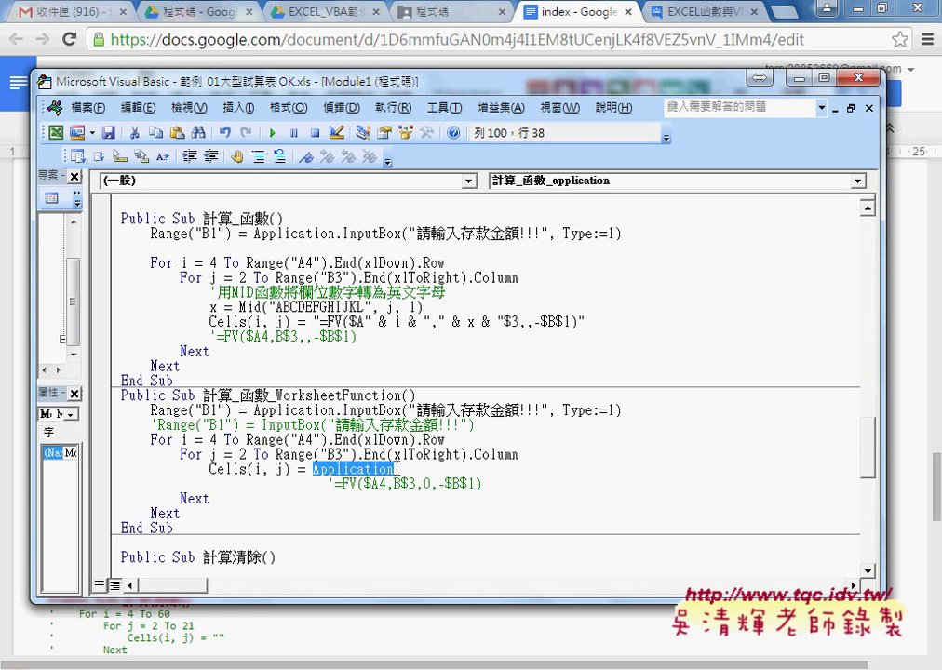
left_click(397, 469)
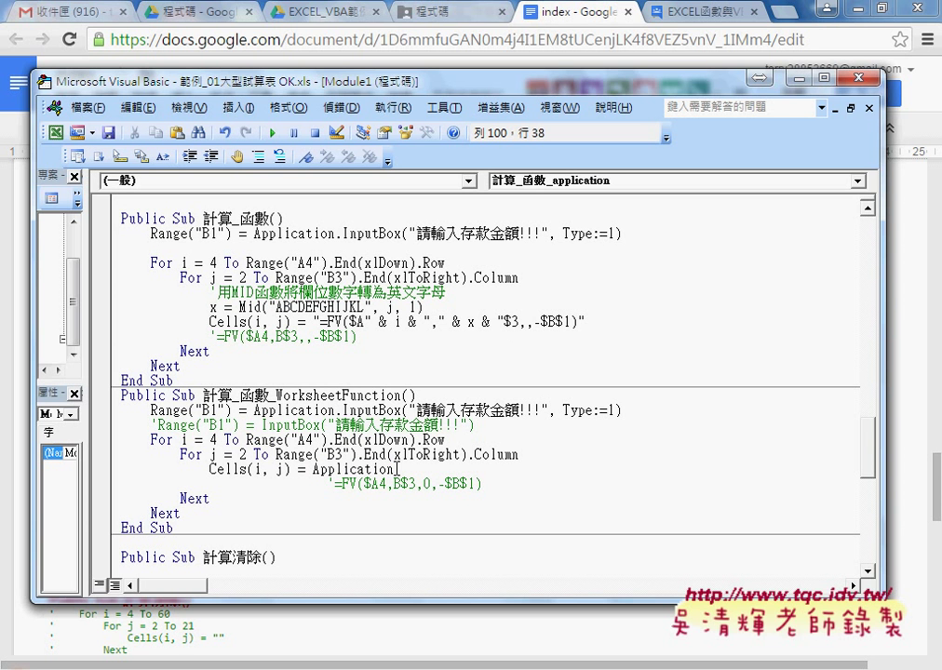
type(".")
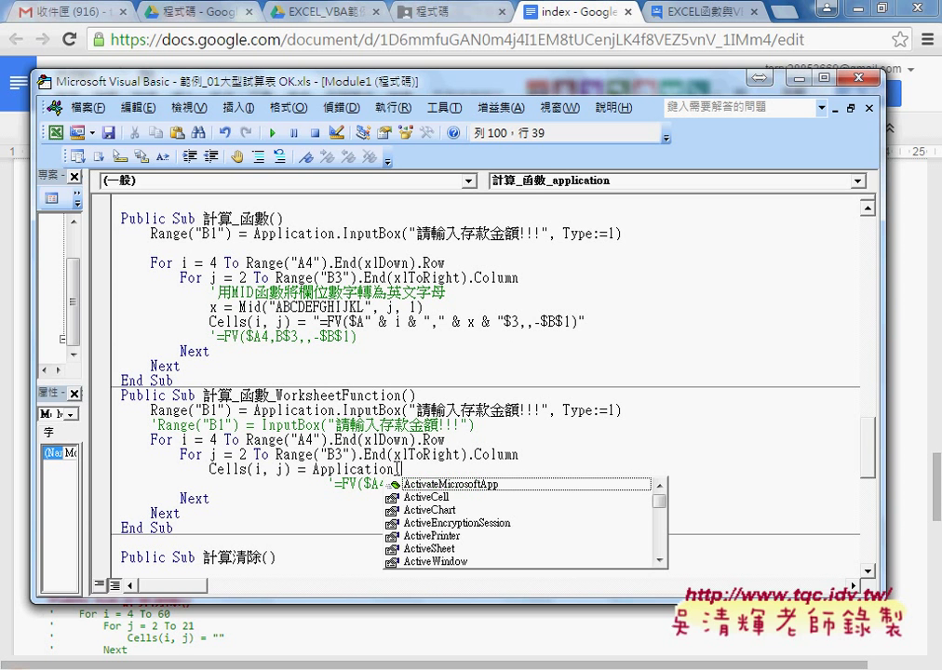
type("w")
key("shift")
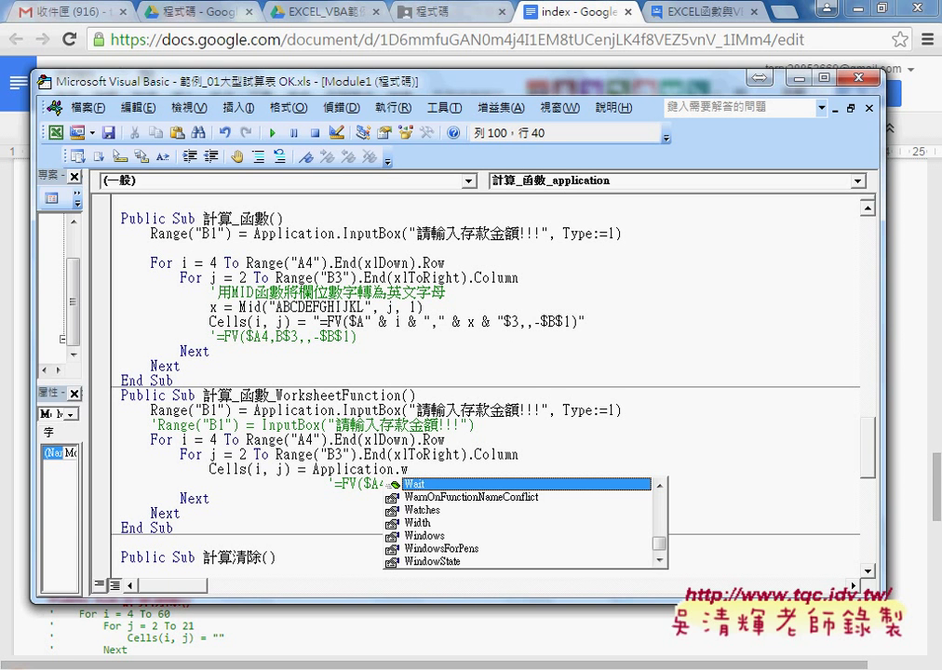
type("o")
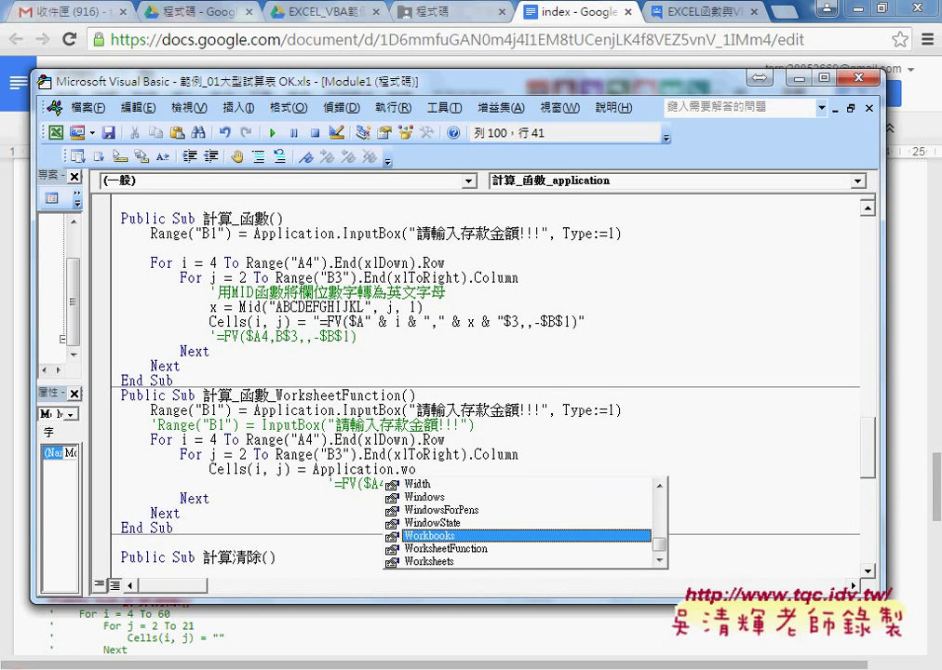
key("Down")
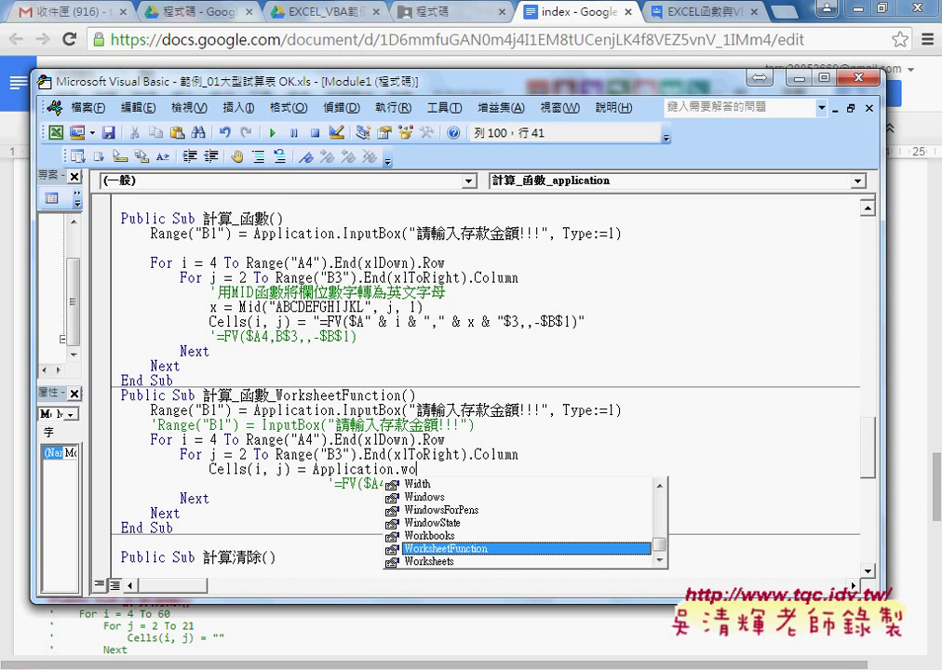
Accept WorksheetFunction after Application and add a dot to browse its function list
key("space")
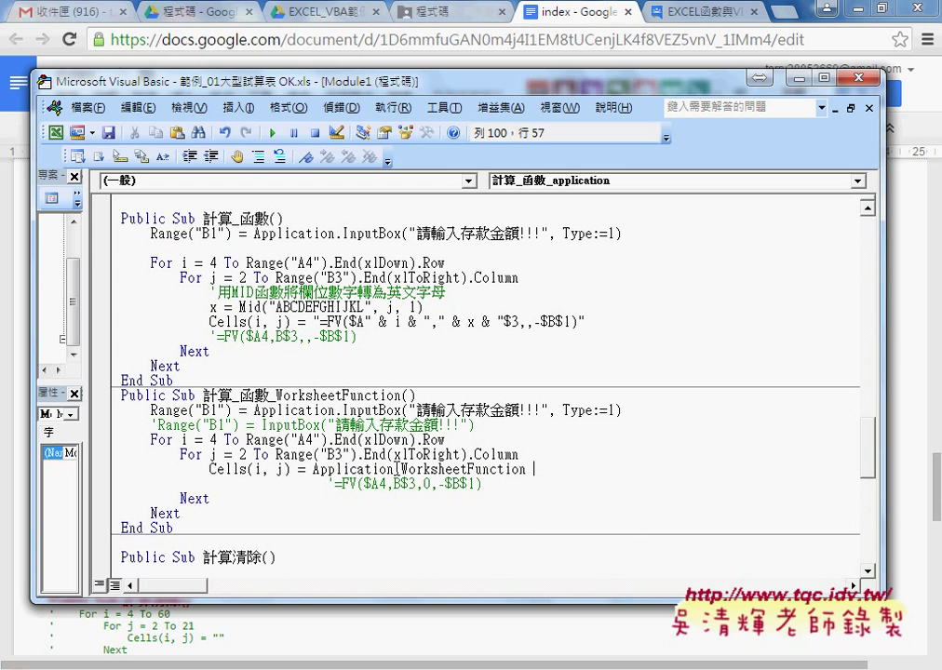
key("BackSpace")
type(".")
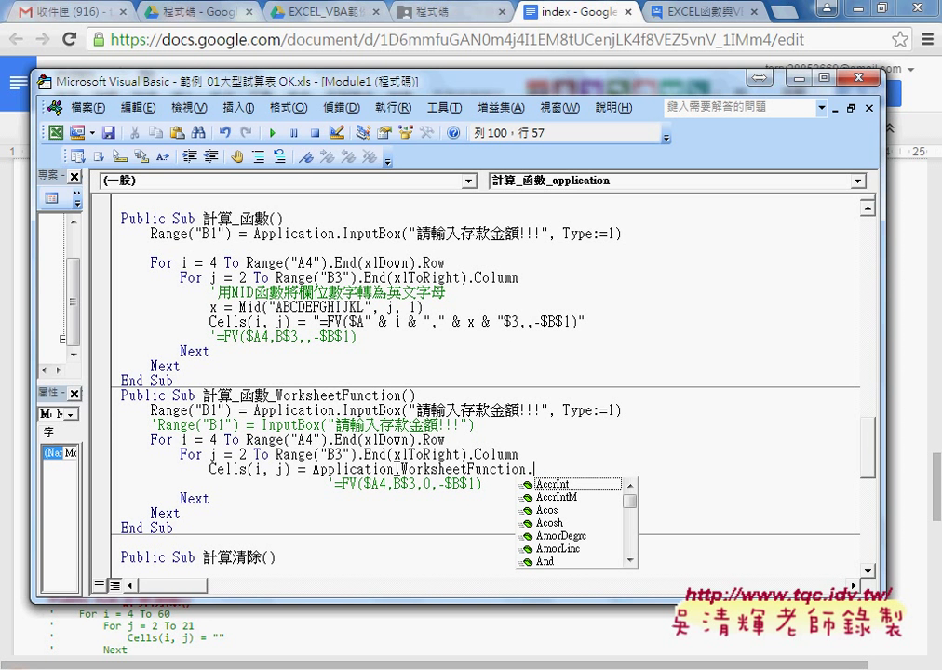
mouse_move(630, 500)
left_mouse_down()
mouse_move(634, 524)
mouse_move(632, 504)
left_mouse_up()
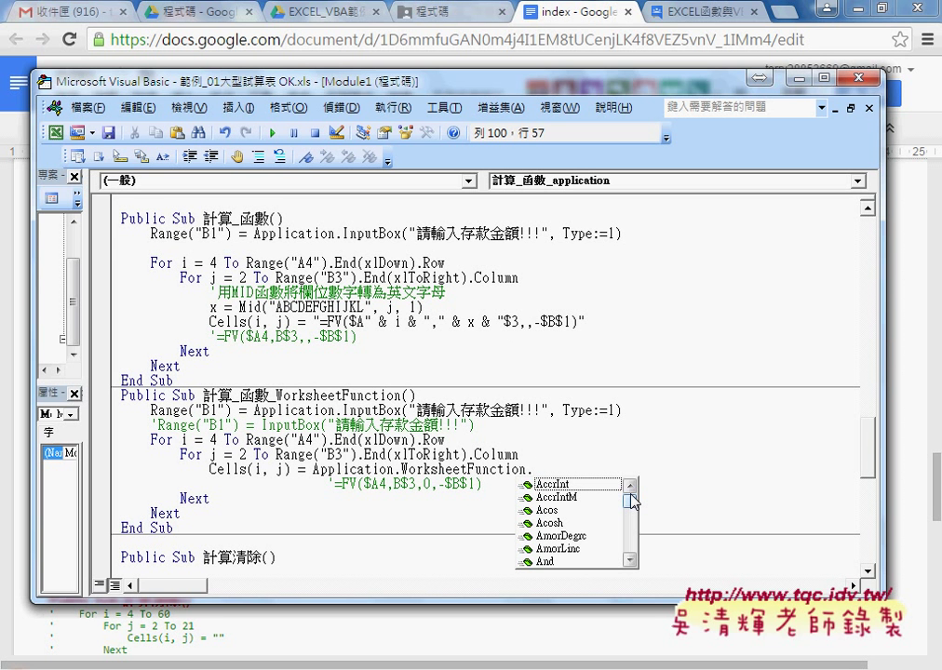
Reset the member list and type .fv( to start the WorksheetFunction.Fv call
type("v")
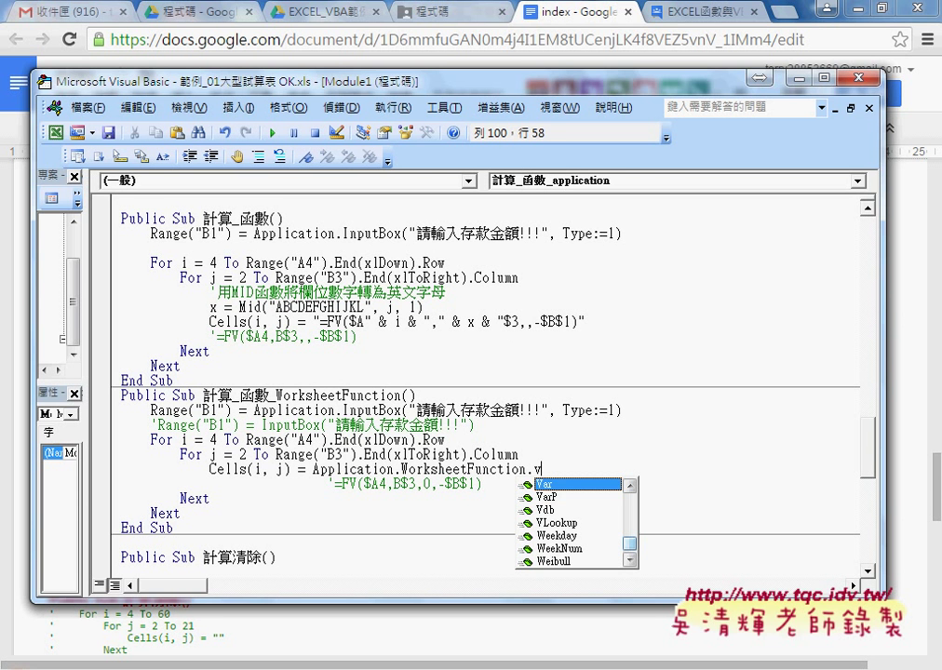
key("Down")
key("Down")
key("Down")
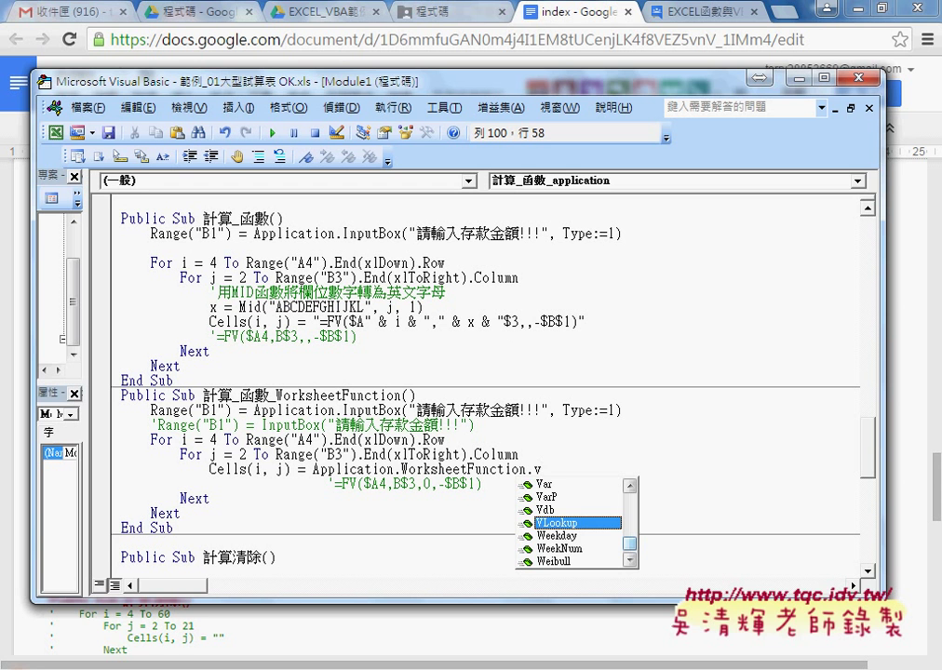
key("BackSpace")
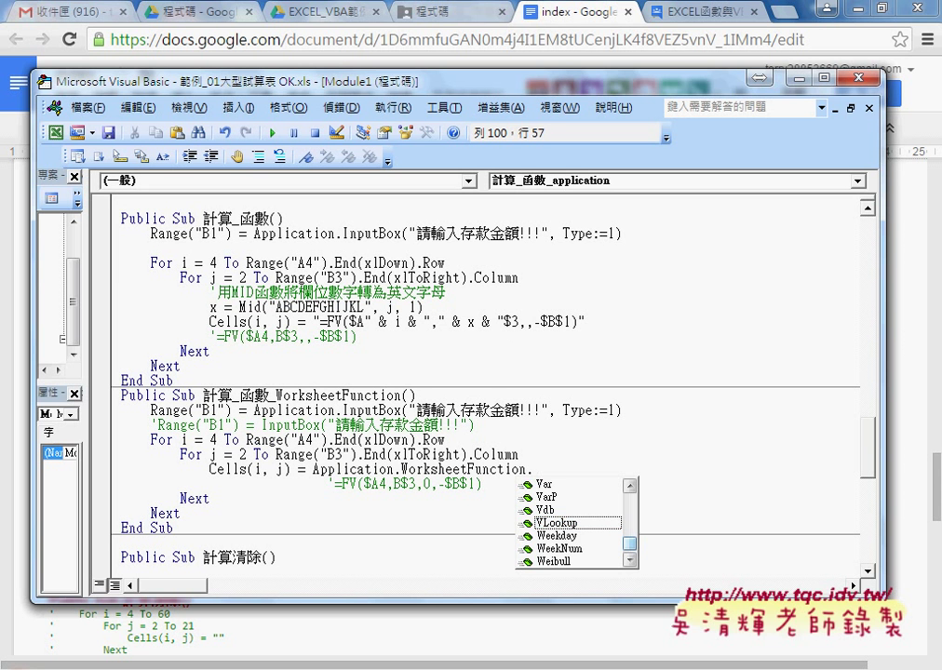
key("BackSpace")
type(".")
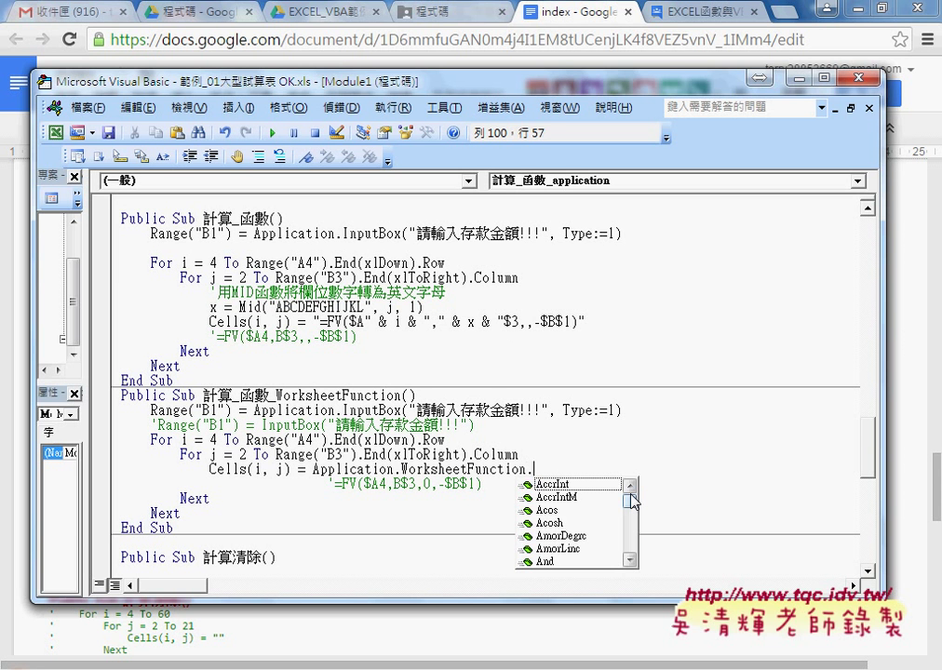
type("fv")
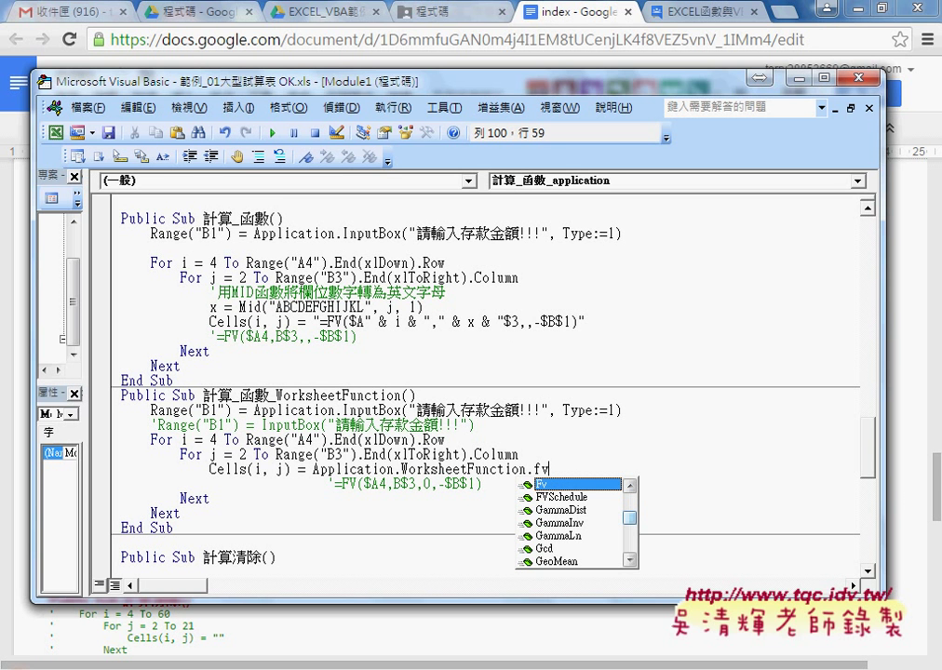
type("(")
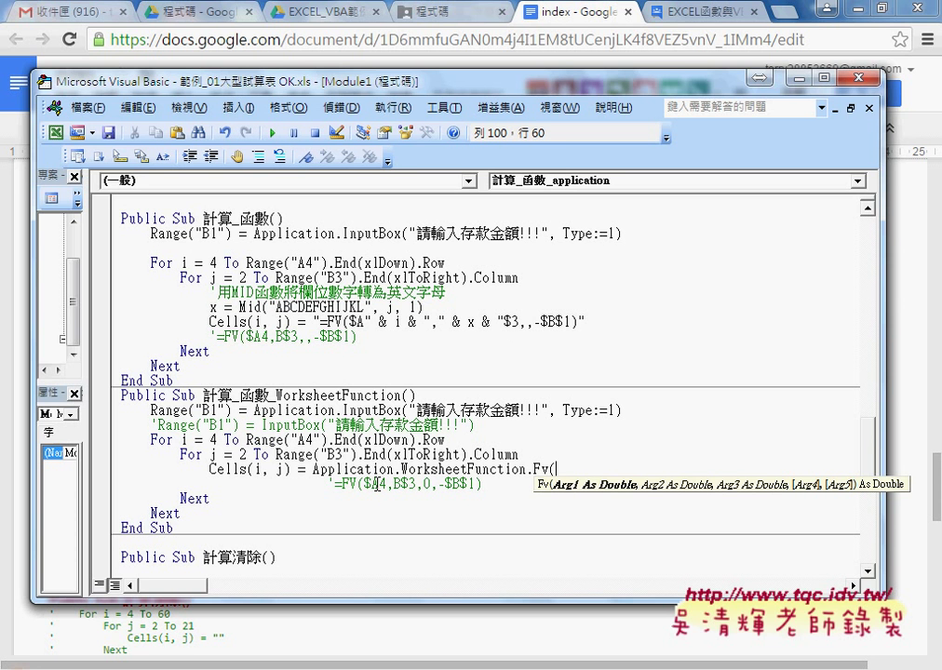
Type the first FV arguments cells(i,"A"),cells(3,j) and mark the j argument
type("c")
type("ell")
type("s(")
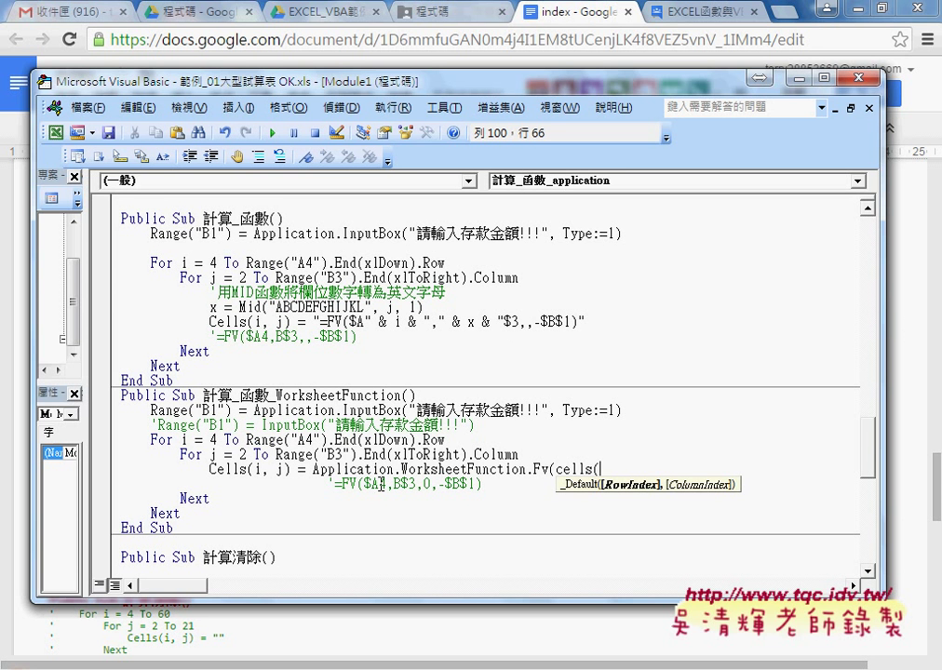
type("i,")
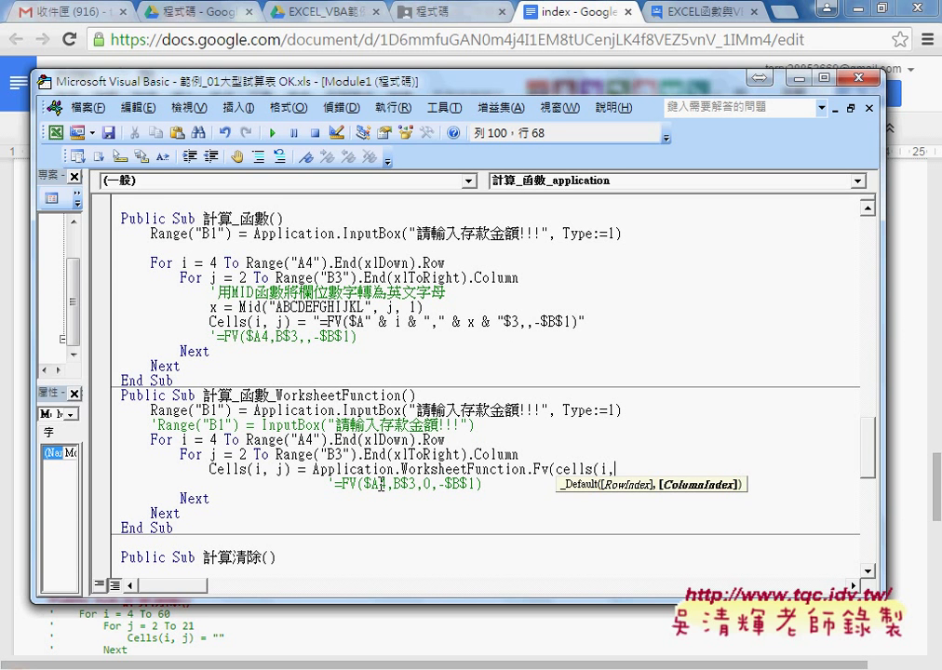
type("\"")
type("A")
type("\")")
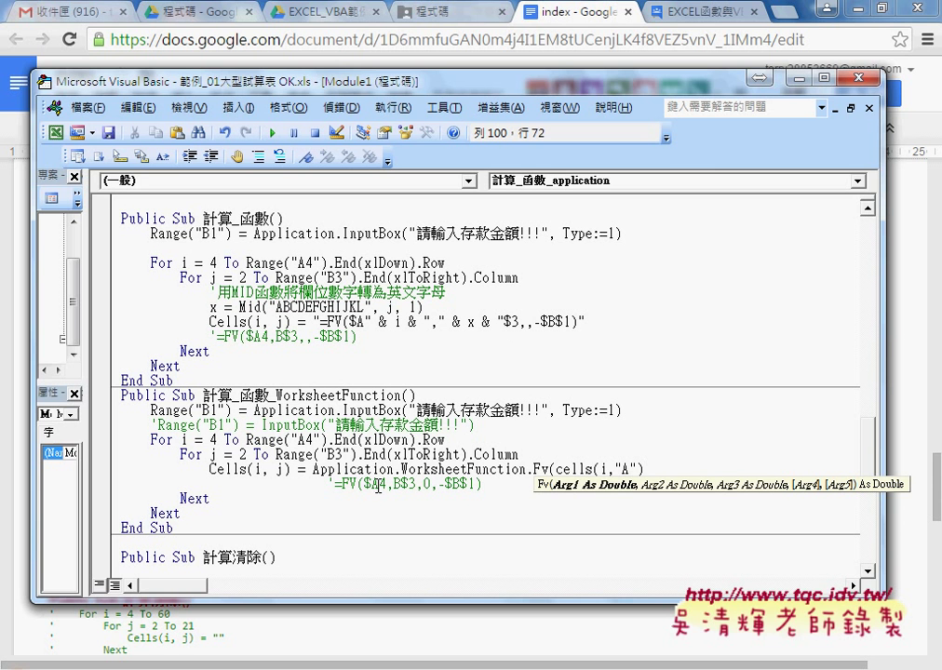
type(",")
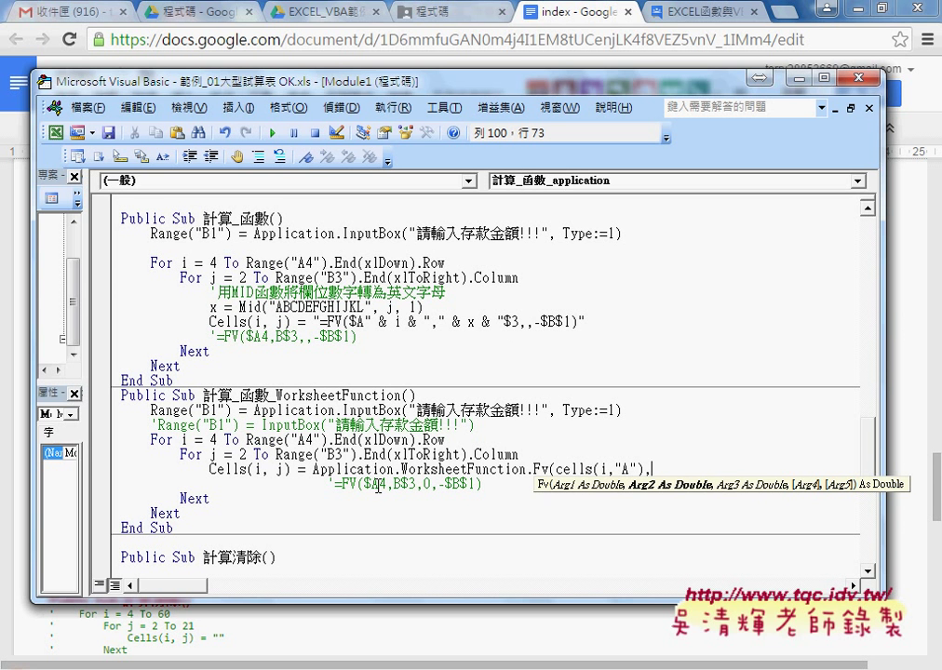
type("cell")
type("s(")
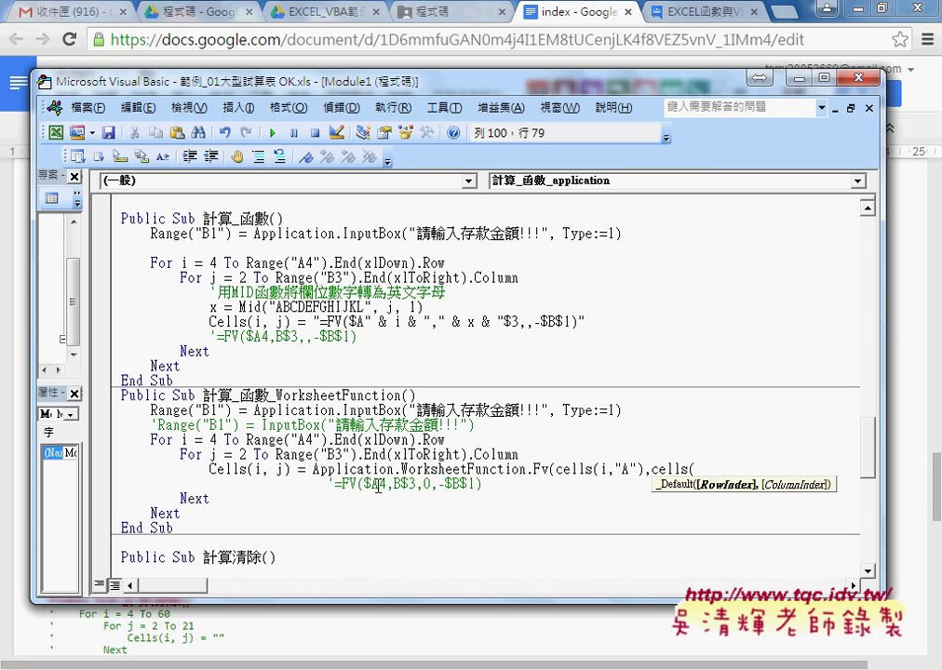
type("3")
type(",")
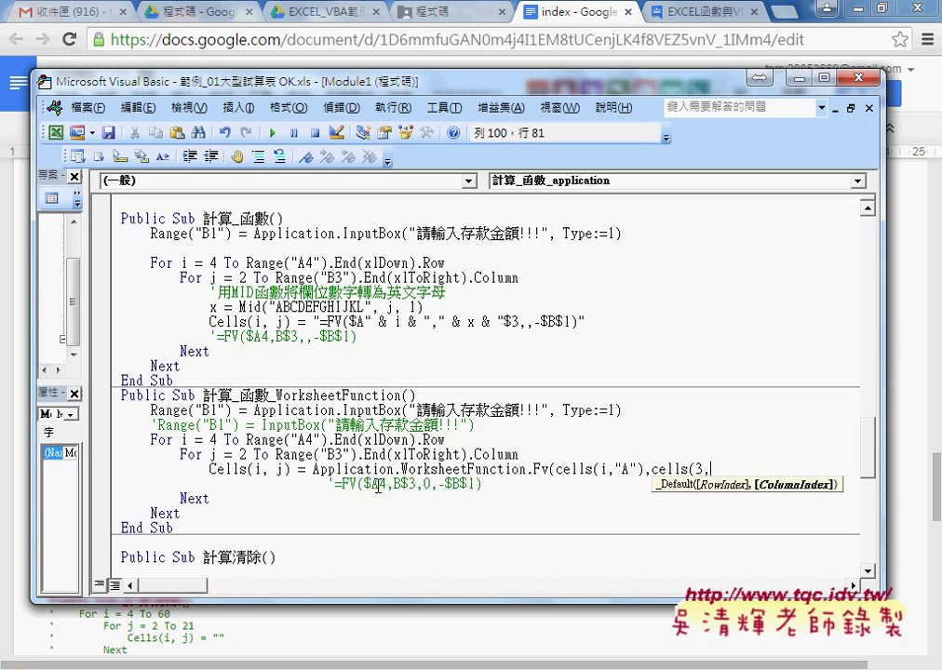
type("j)")
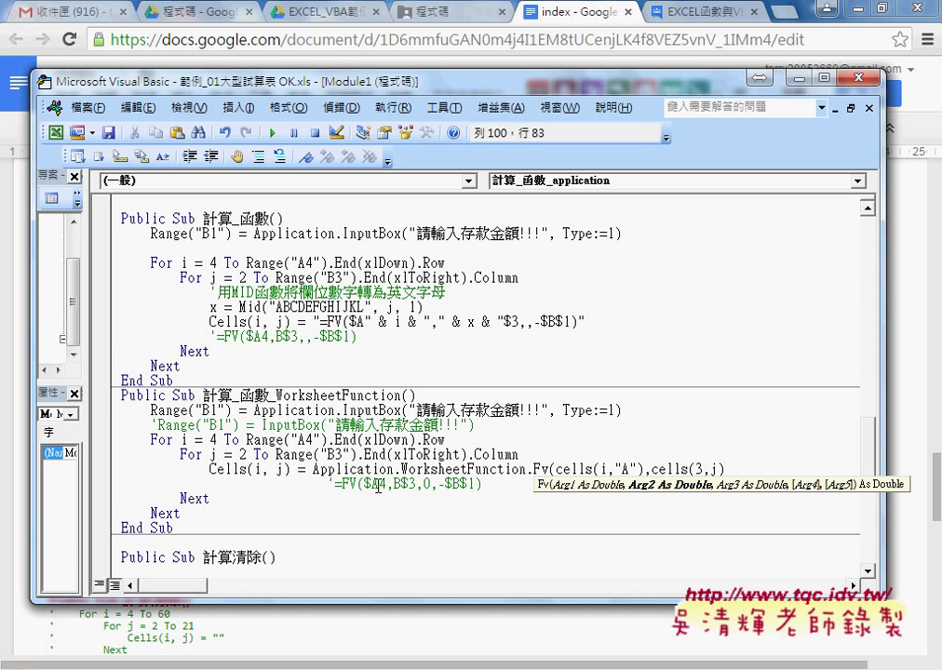
key("Left")
key("shift+Left")
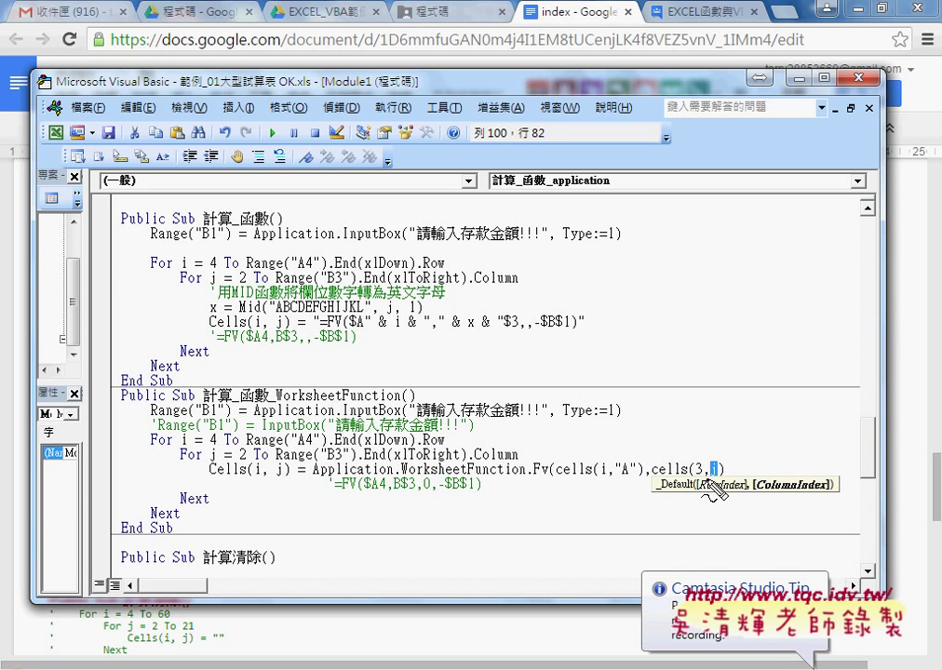
Annotate j, the Mid lookup, the x concatenation and the column-letter comment in red
left_click_drag(705, 479, 721, 479)
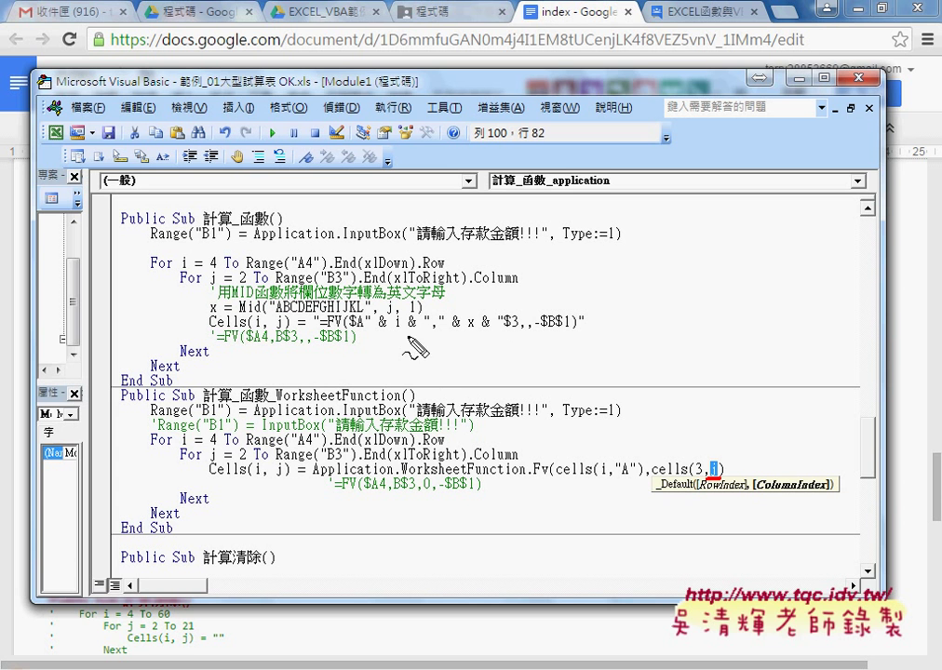
left_click_drag(454, 330, 500, 330)
left_click_drag(239, 314, 372, 314)
mouse_move(298, 296)
left_mouse_down()
mouse_move(216, 299)
mouse_move(228, 307)
left_mouse_up()
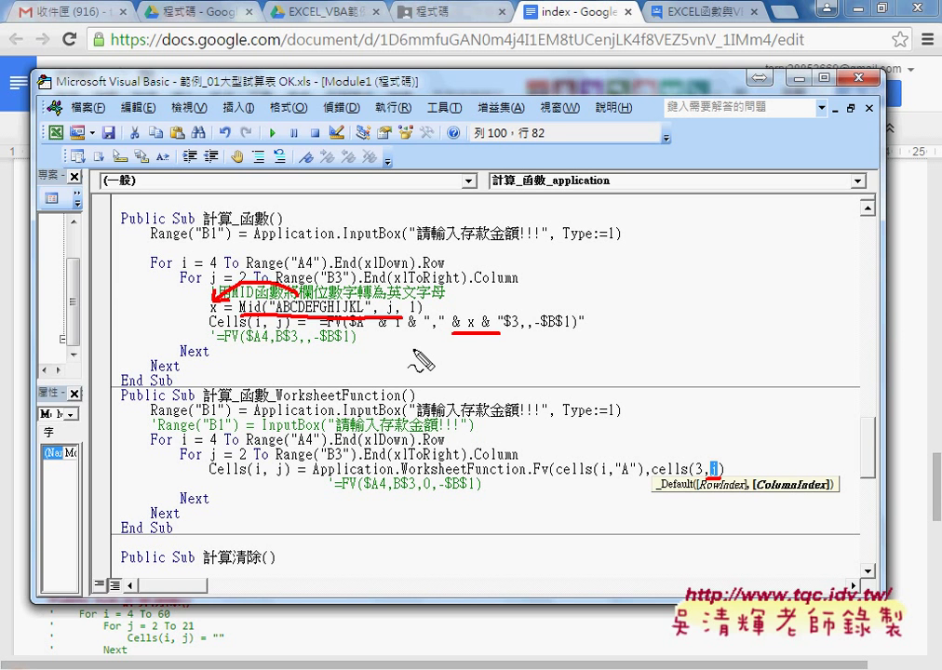
Clear the annotations and finish the FV call with ,0,-range("B1"))
key("Escape")
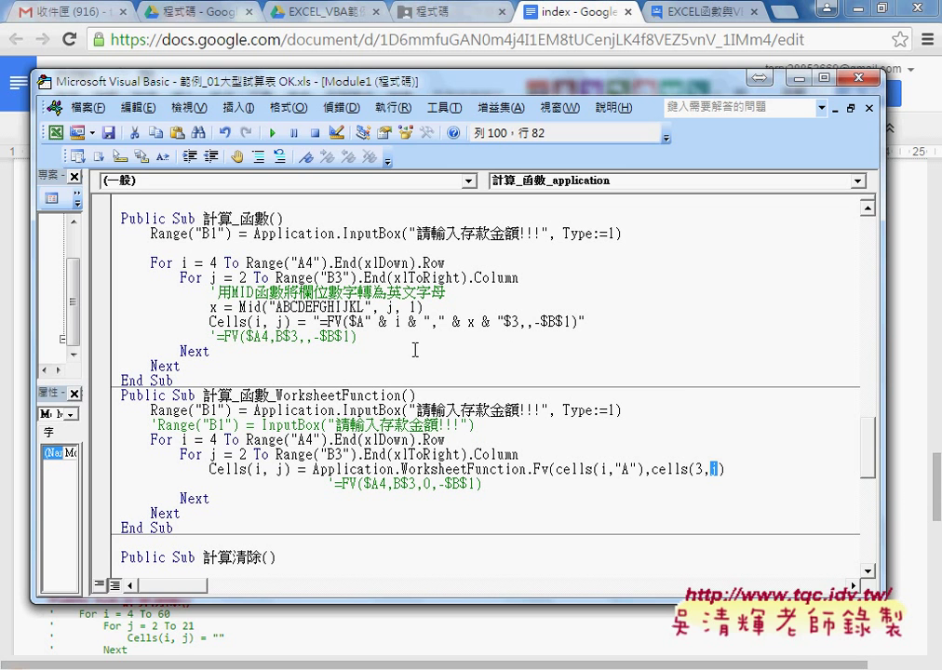
left_click(739, 471)
type(",")
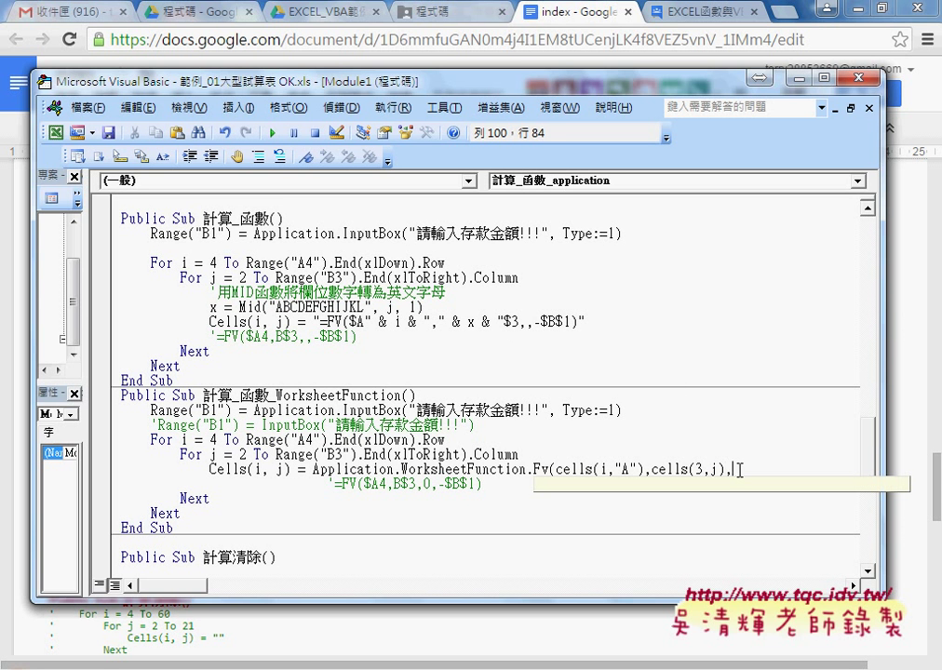
type("0,")
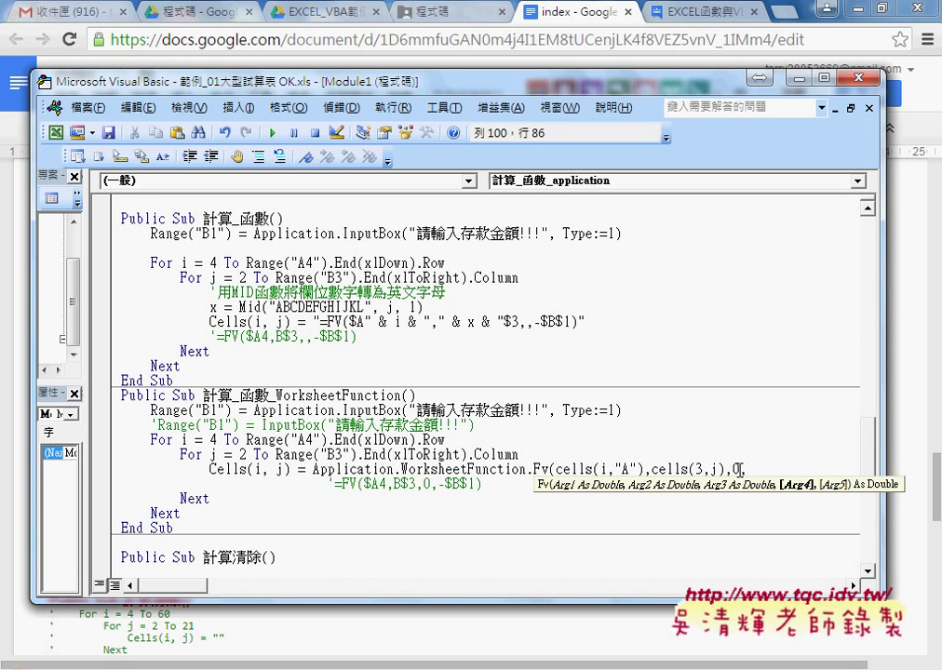
type("-ra")
type("nge")
type("(\"")
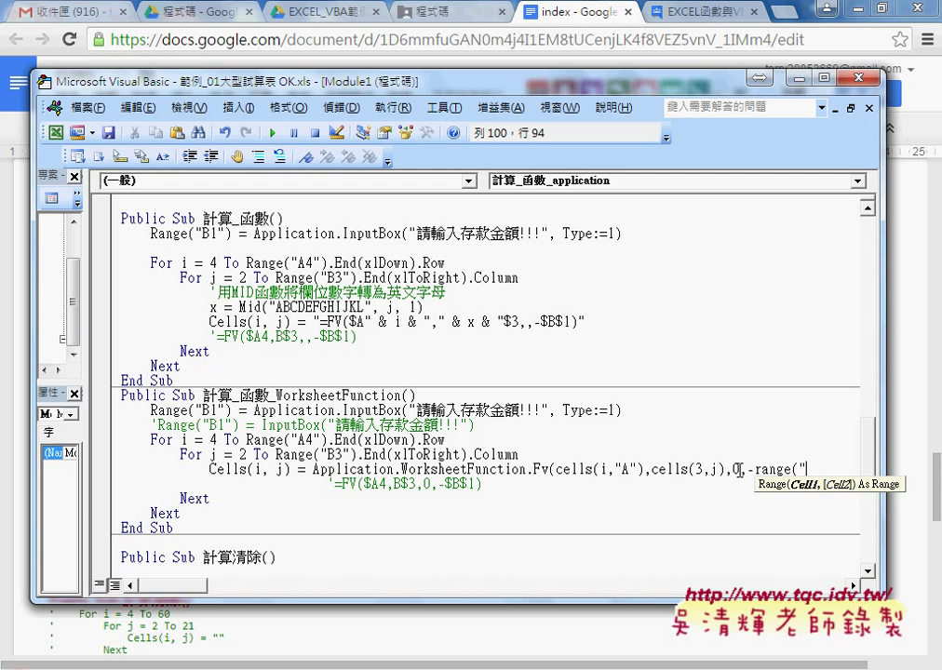
type("B1\"")
type(")")
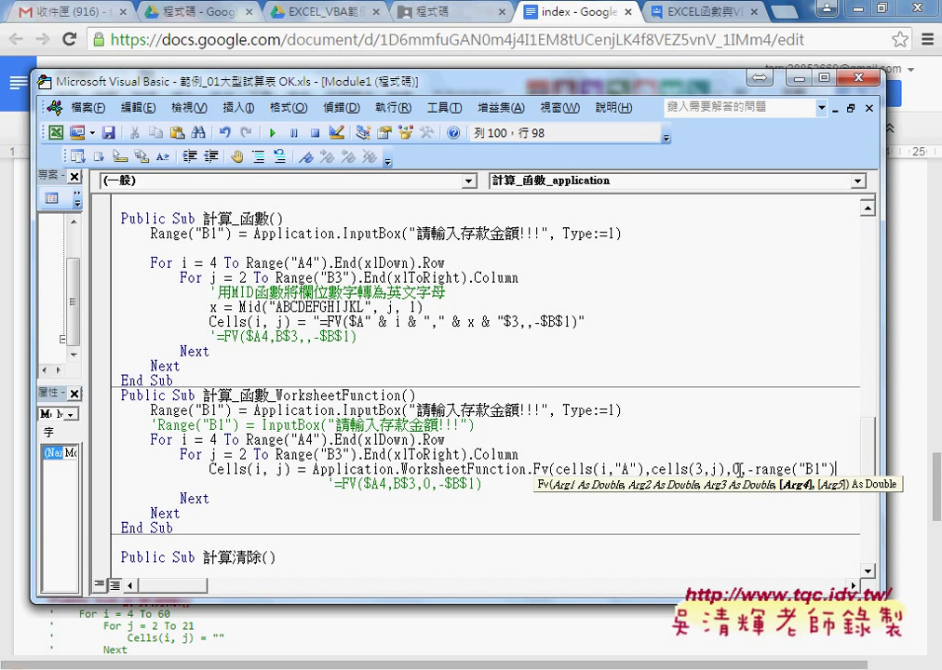
type(")")
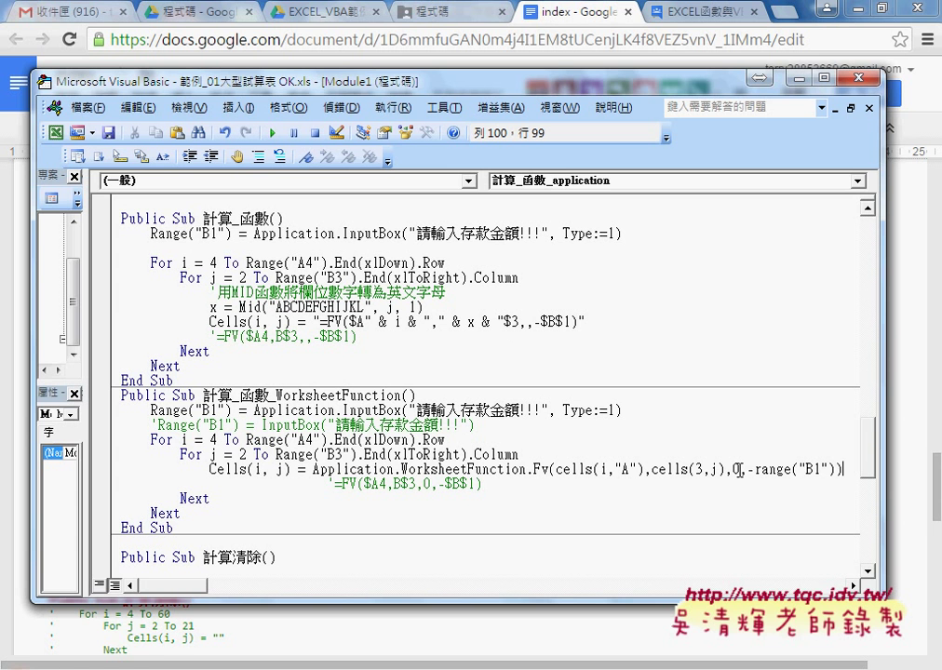
Let VBA reformat the FV line and widen the editor to show the whole line
left_click(661, 511)
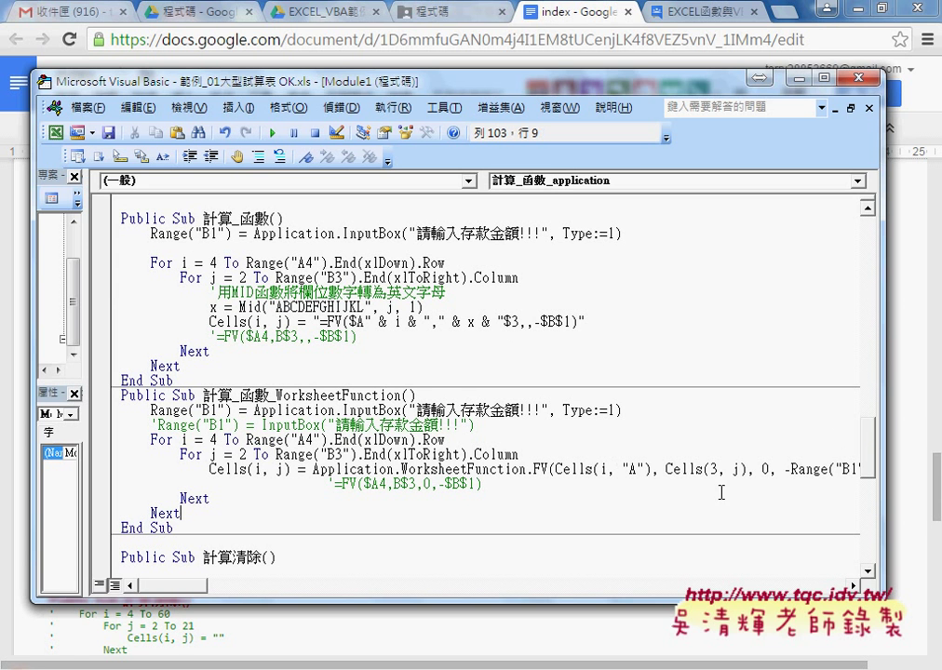
left_click_drag(884, 431, 930, 432)
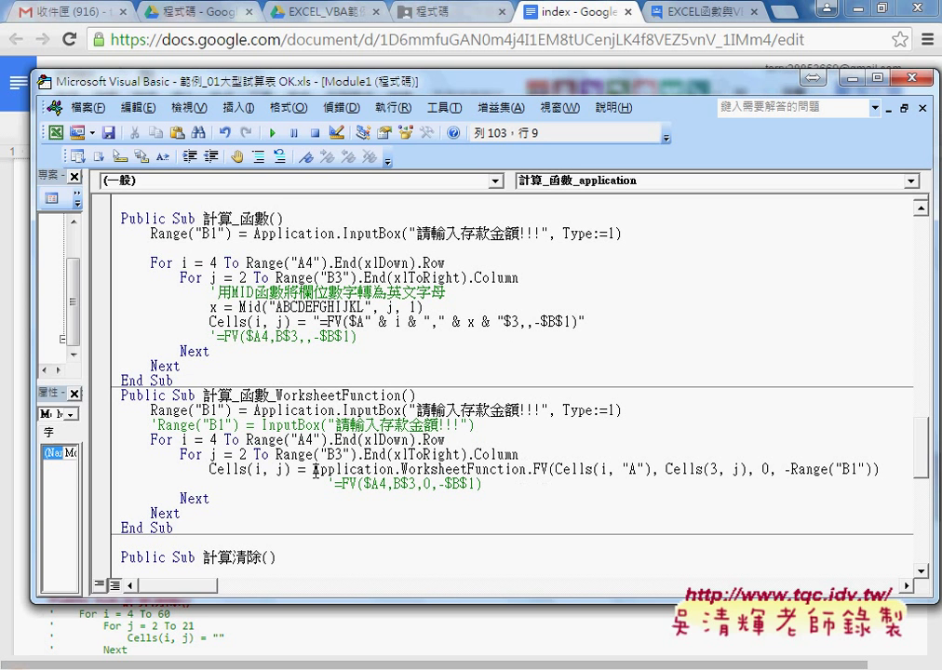
left_click_drag(311, 469, 549, 469)
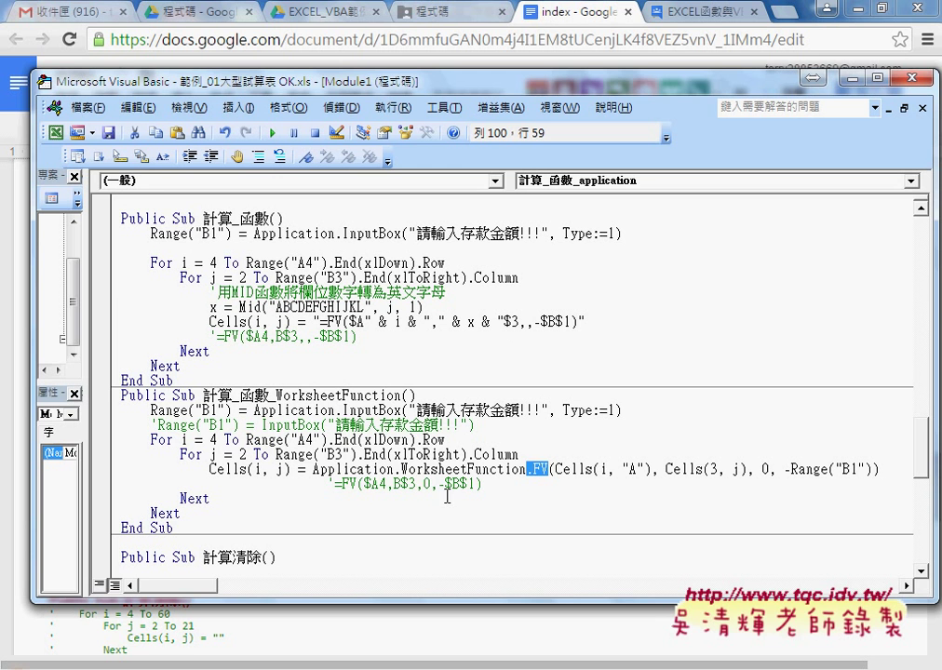
Highlight the FV arguments in the reference comment and the code, then narrow the editor
left_click_drag(363, 484, 468, 486)
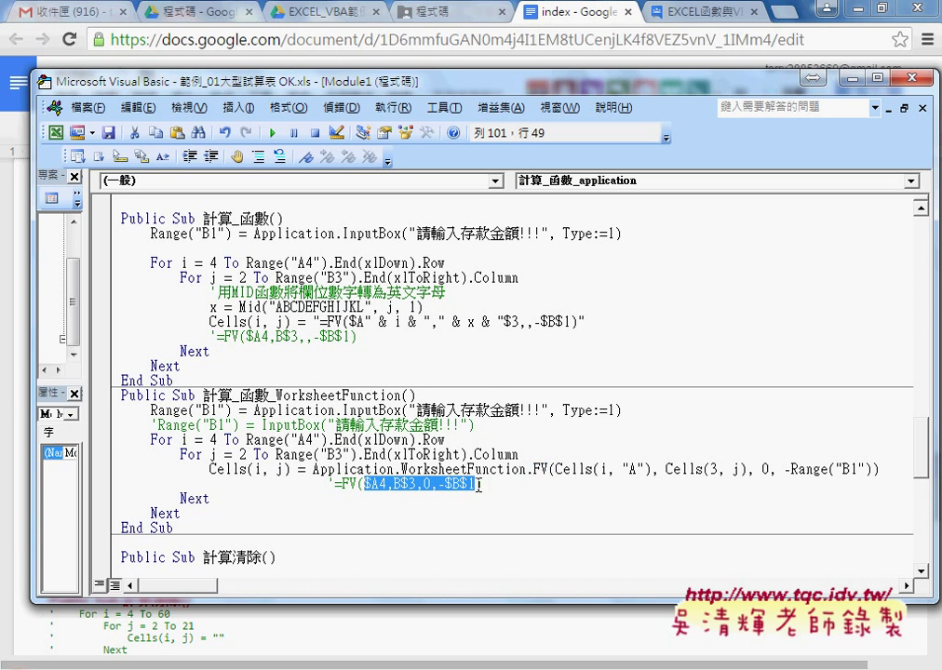
left_click_drag(555, 470, 652, 469)
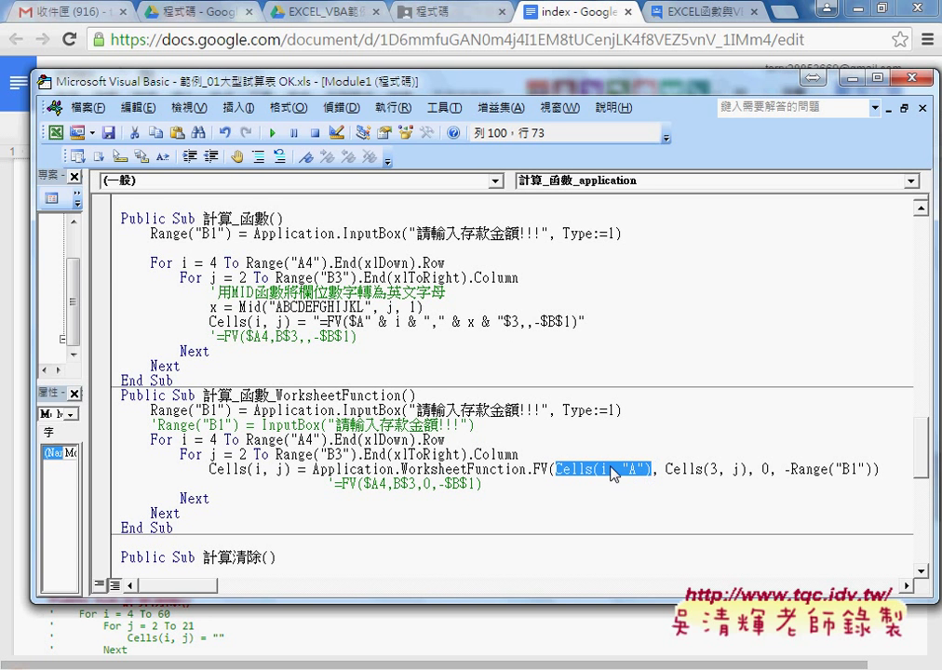
left_click(605, 469)
double_click(740, 470)
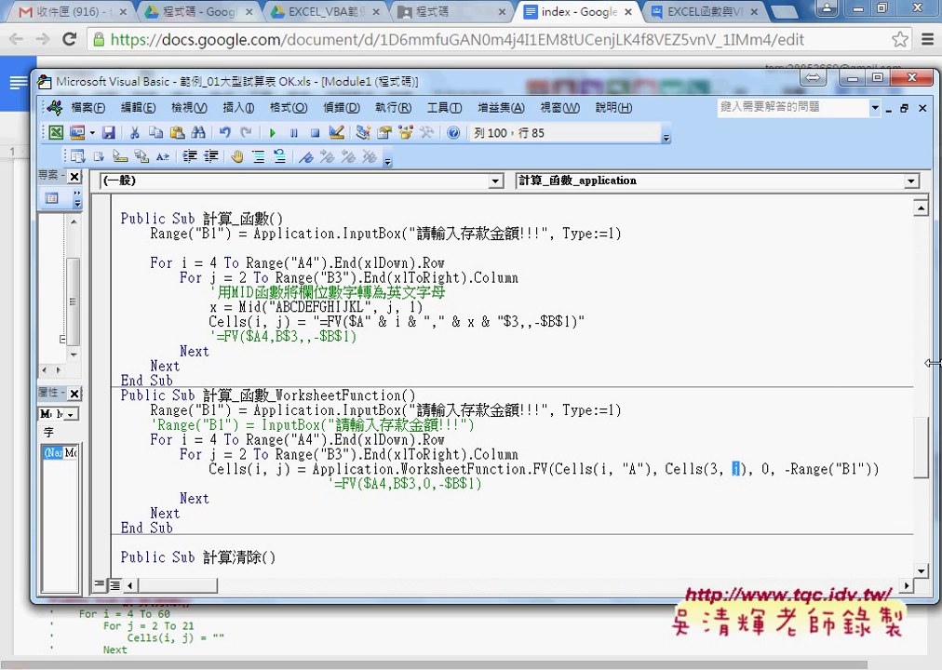
left_click_drag(935, 364, 675, 364)
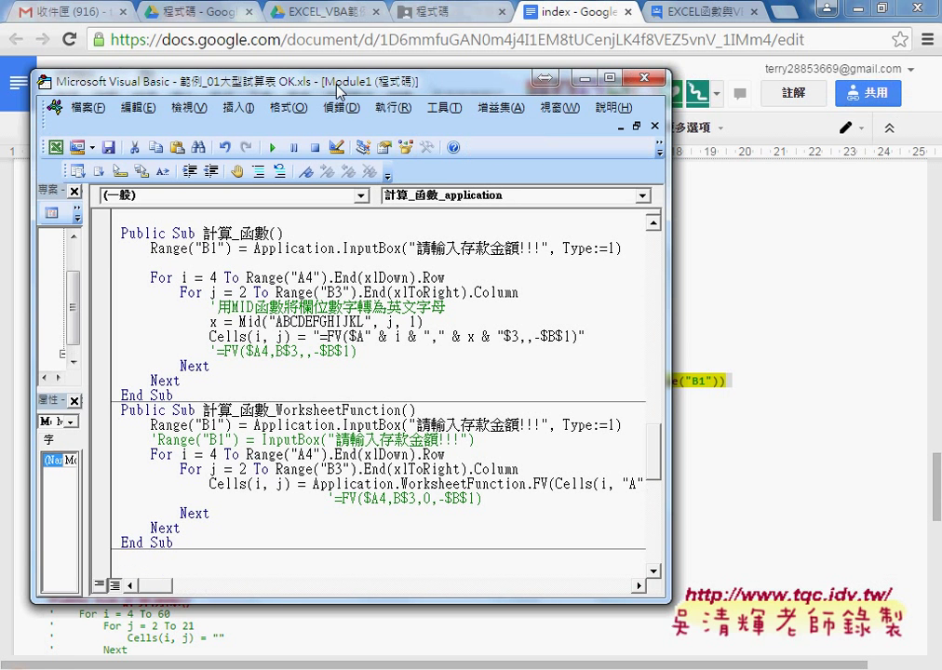
Narrow the editor and move it aside to uncover the Excel sheet
left_click_drag(336, 85, 354, 91)
key("alt+Tab")
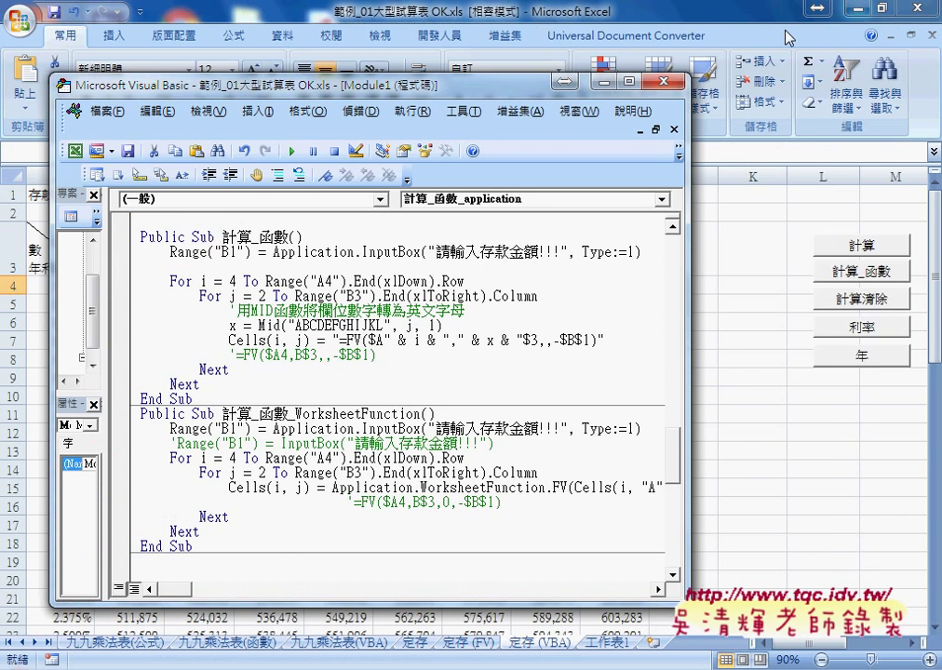
left_click_drag(463, 85, 709, 68)
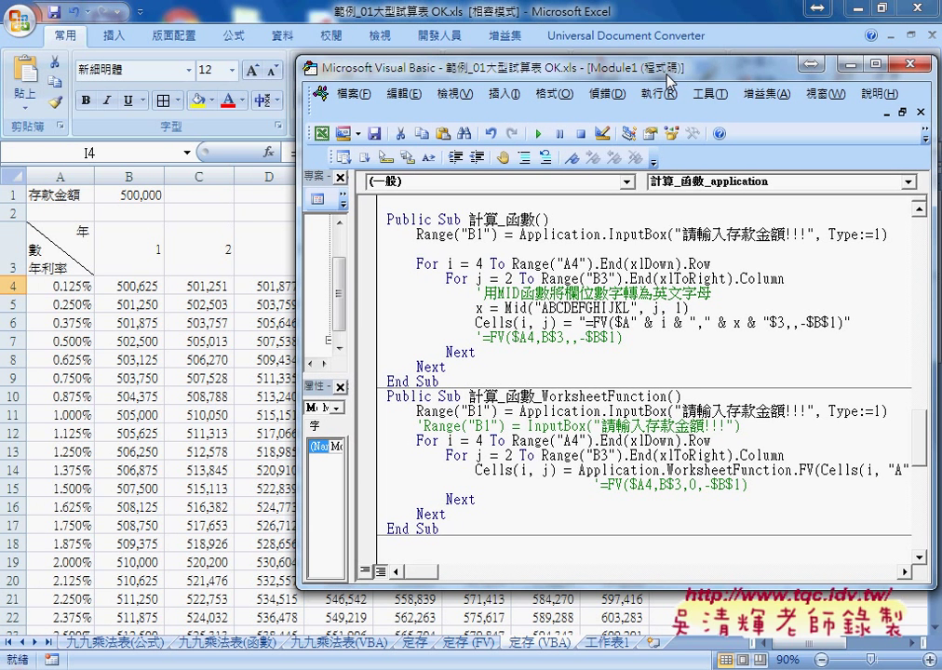
Run 計算_函數_WorksheetFunction with a 500000 deposit amount
left_click(538, 133)
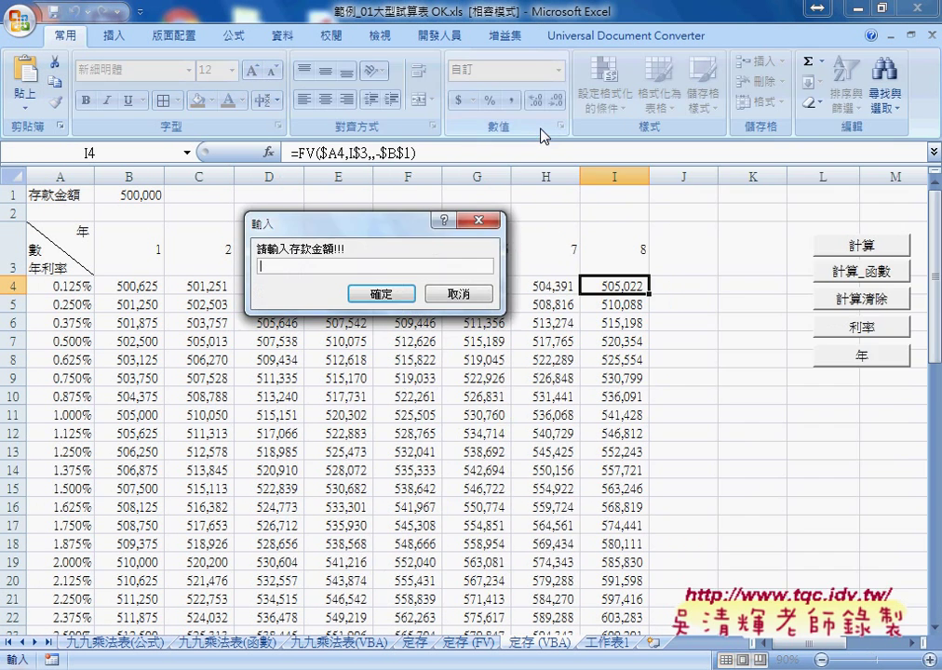
type("50")
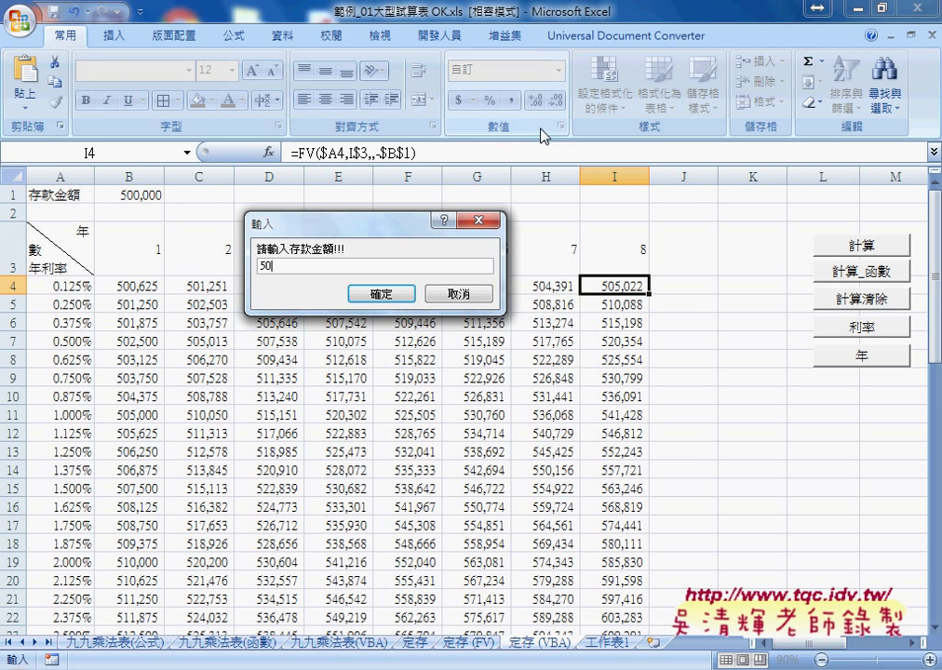
type("0000")
key("Return")
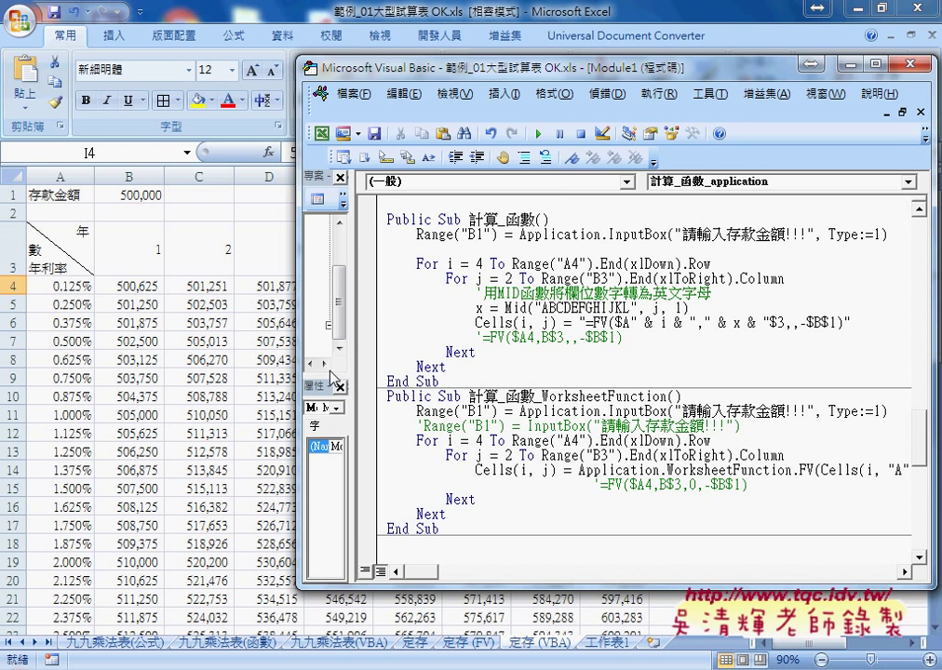
Inspect the computed values in cells B4 through E4
left_click(156, 292)
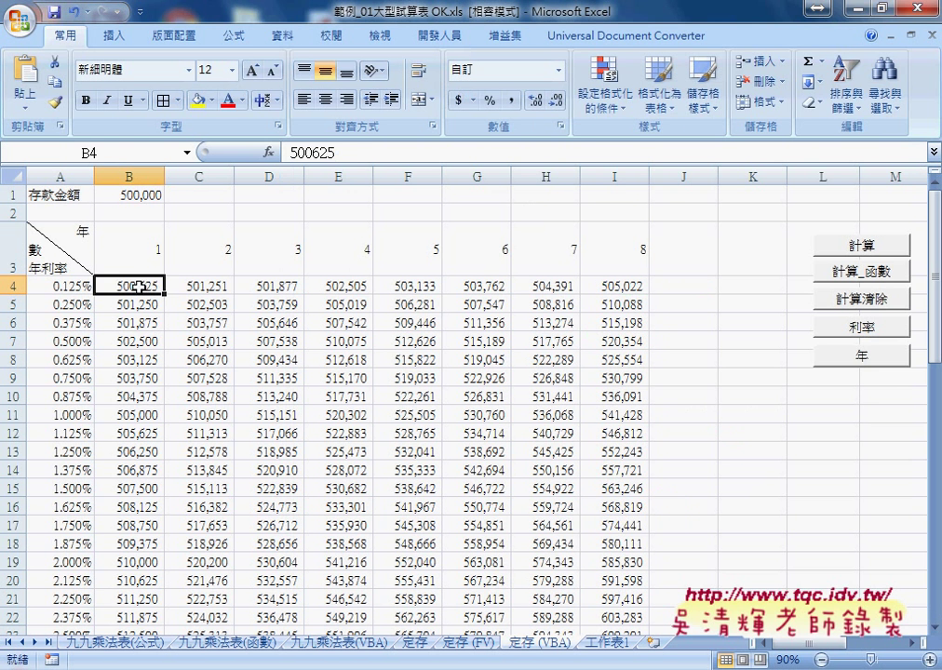
left_click(204, 290)
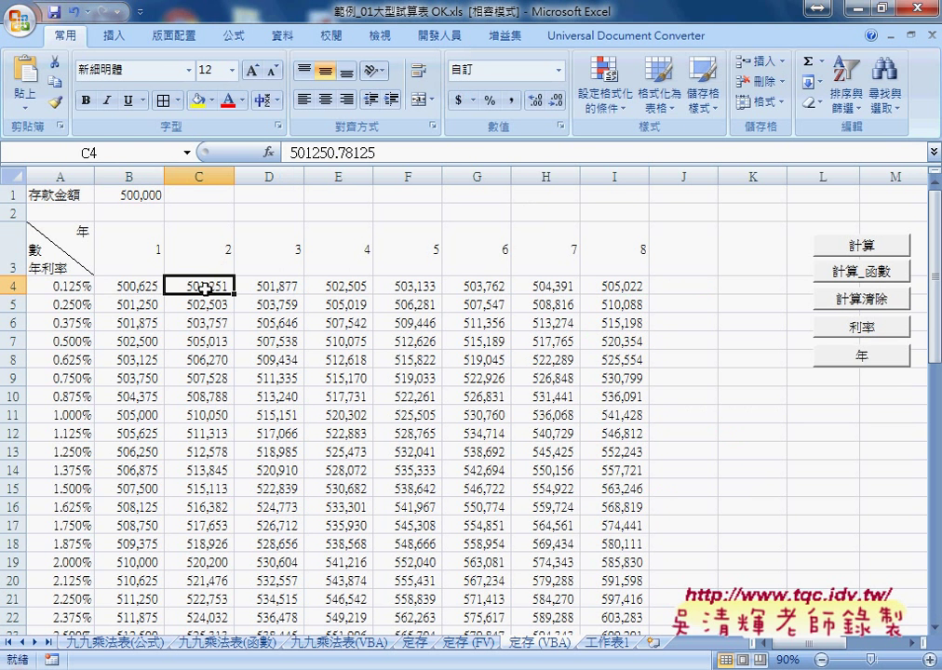
left_click(276, 288)
left_click(341, 287)
left_click(140, 288)
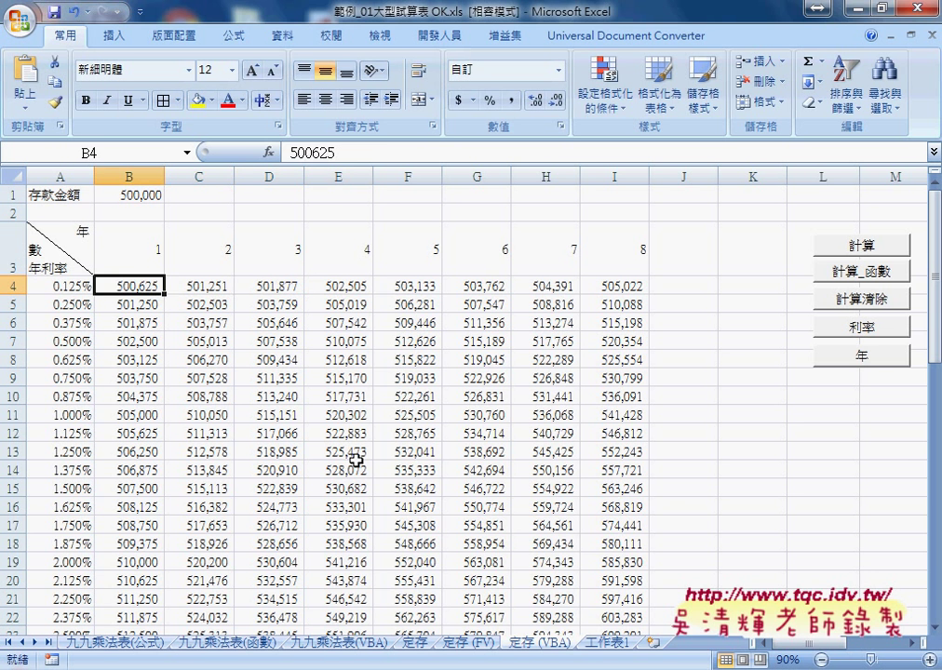
Run 計算_函數 with 500000, check B4's =FV($A4,B$3,,-$B$1) formula, and reopen the VBA editor
left_click(587, 582)
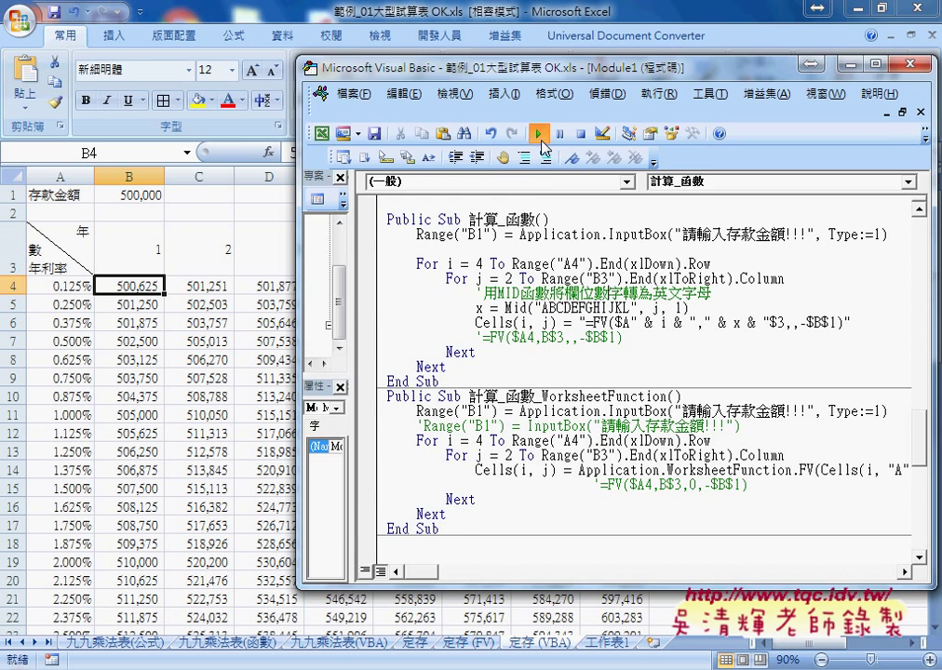
left_click(537, 133)
type("500")
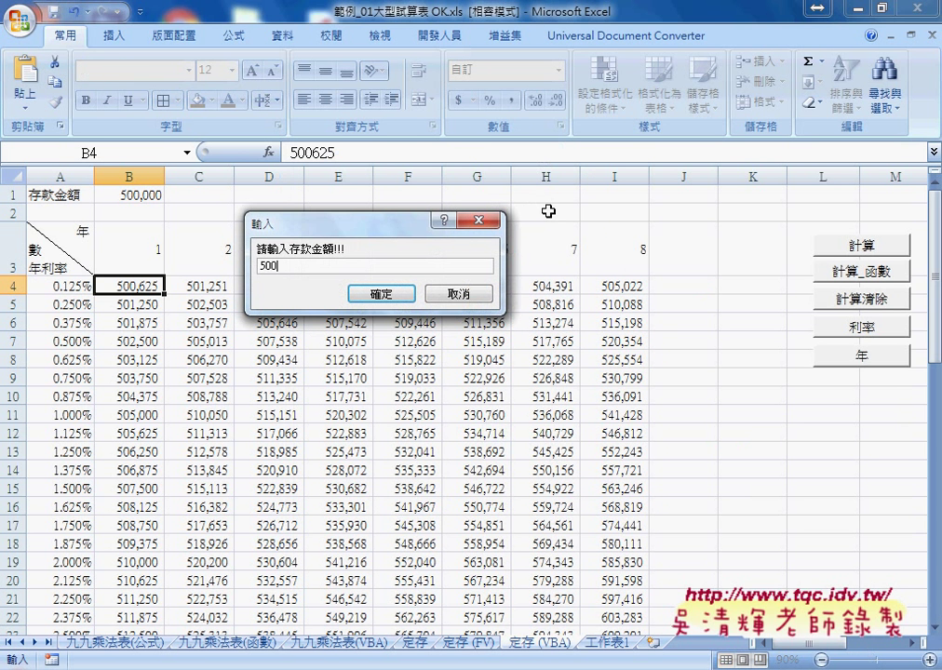
type("000")
key("Return")
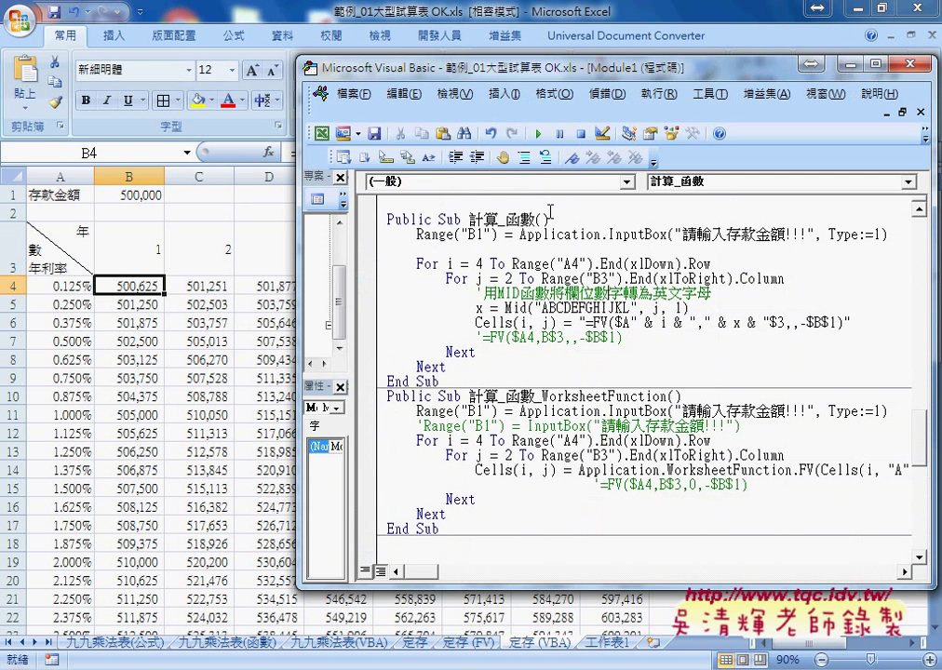
left_click(137, 288)
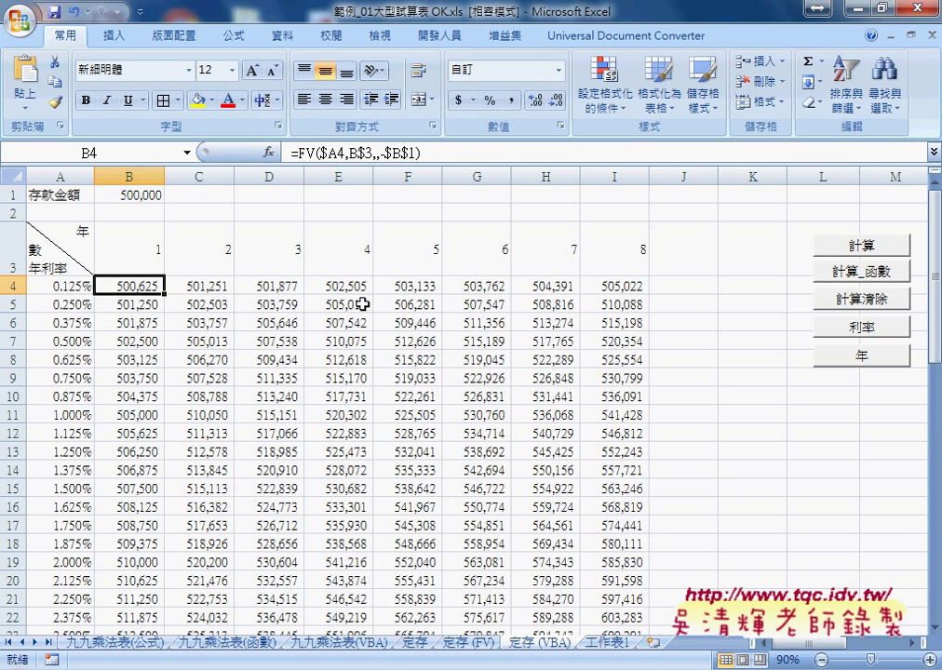
left_click(462, 663)
left_click(621, 572)
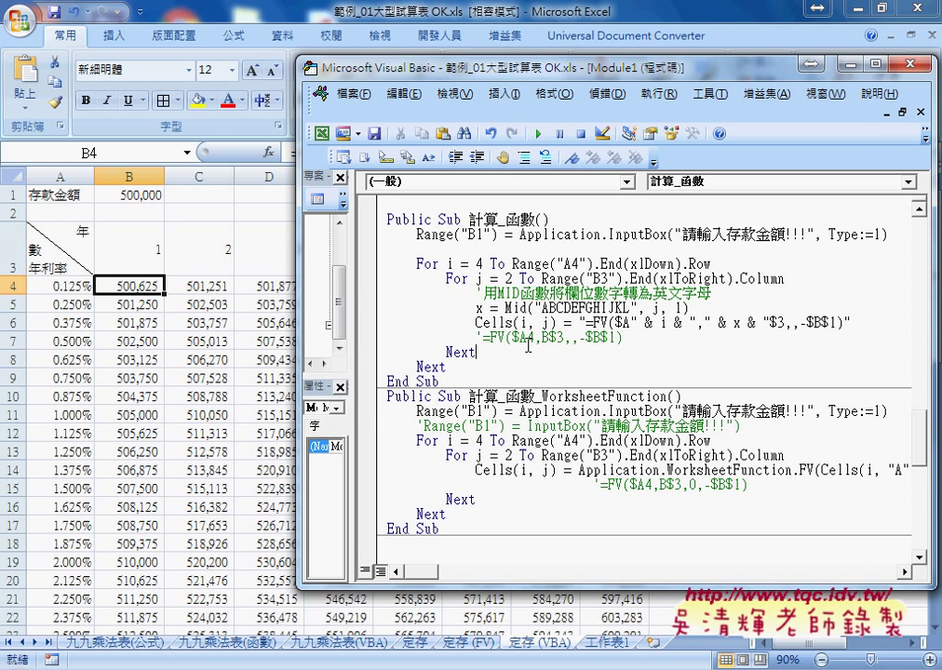
Widen the editor, then underline x, the Mid-set x, j in Cells(3, j), and FV
left_click_drag(385, 65, 266, 91)
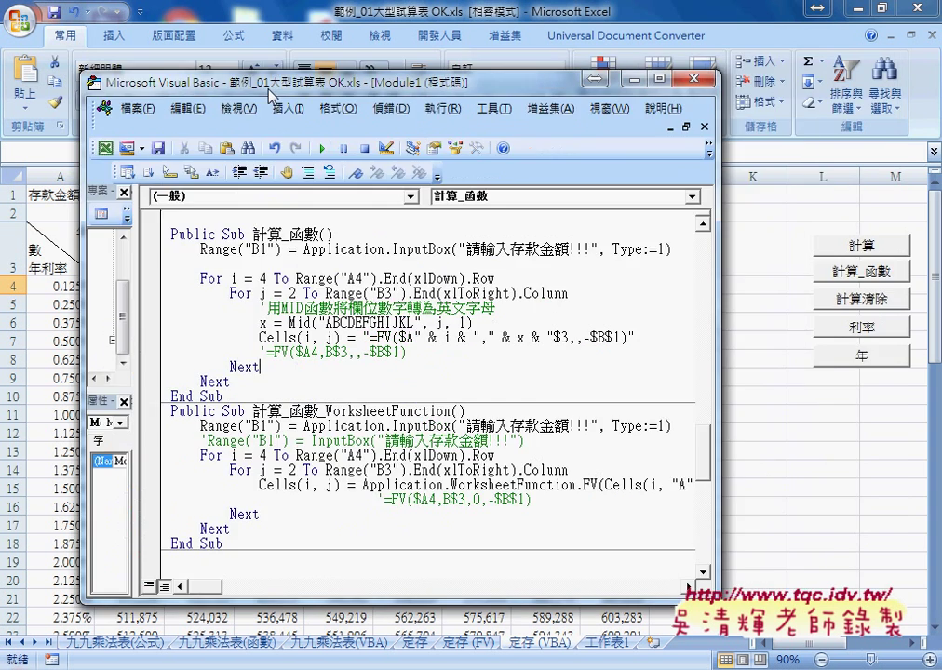
left_click_drag(718, 352, 925, 352)
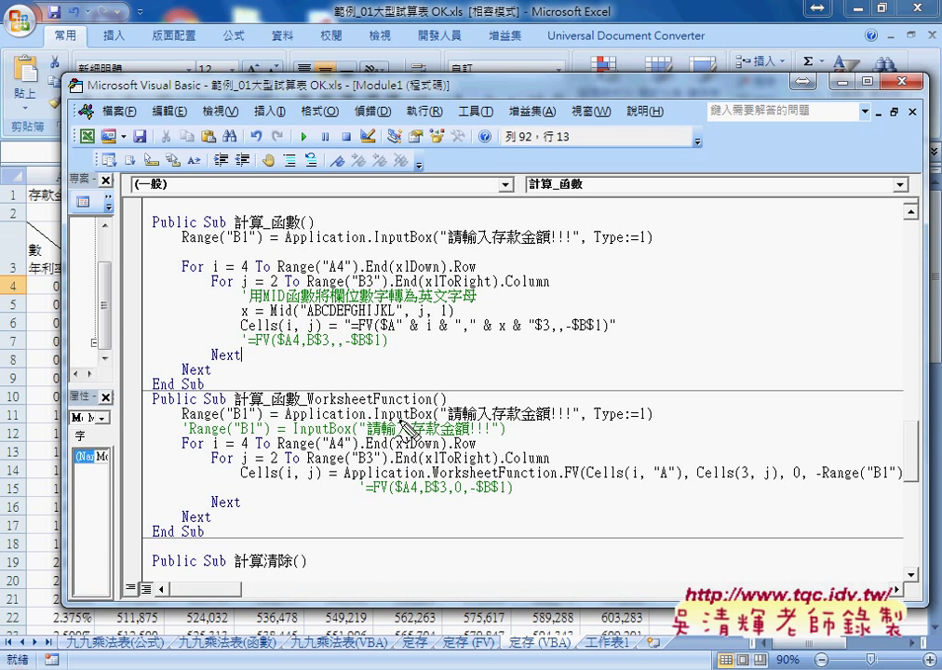
left_click_drag(485, 329, 520, 325)
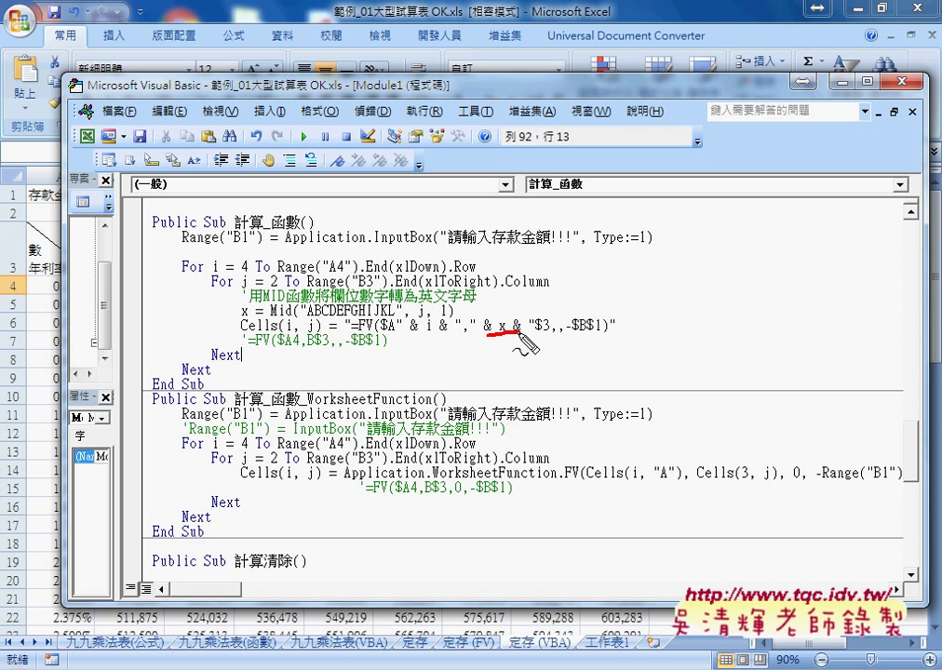
left_click_drag(240, 320, 252, 317)
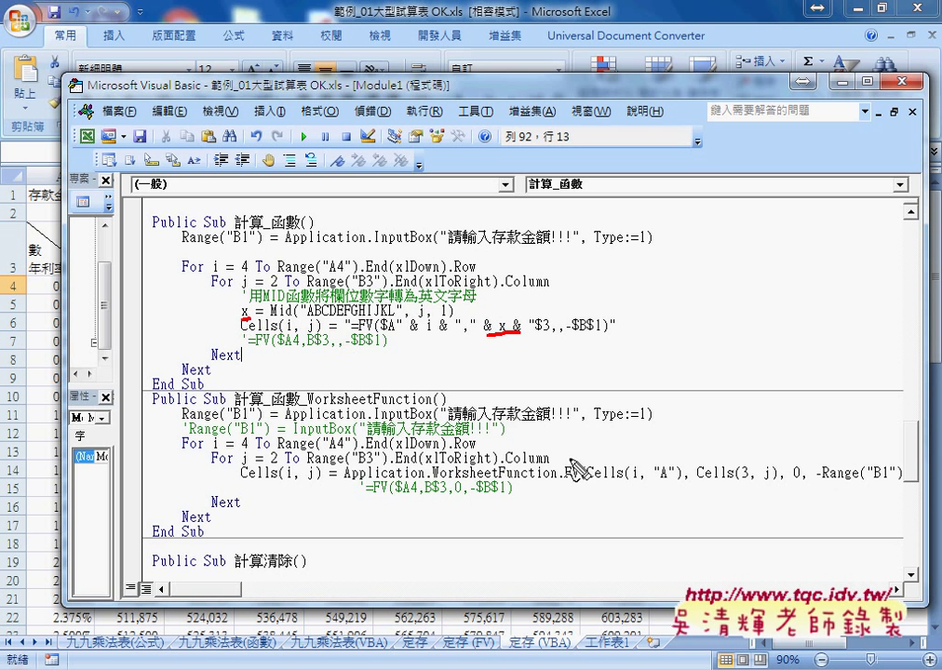
left_click_drag(760, 483, 775, 481)
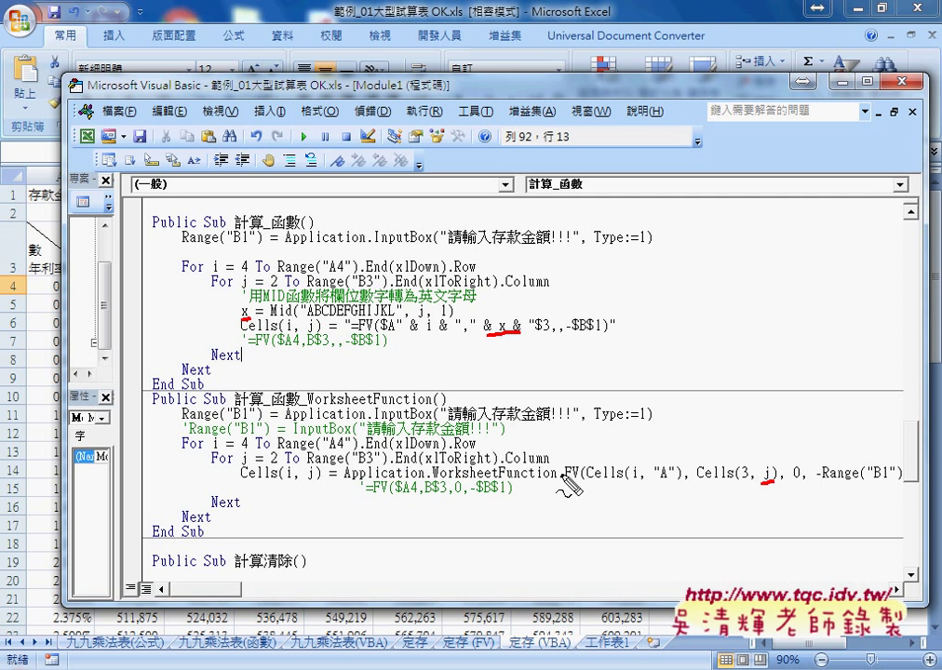
mouse_move(565, 481)
left_mouse_down()
mouse_move(580, 480)
mouse_move(426, 473)
mouse_move(556, 491)
left_mouse_up()
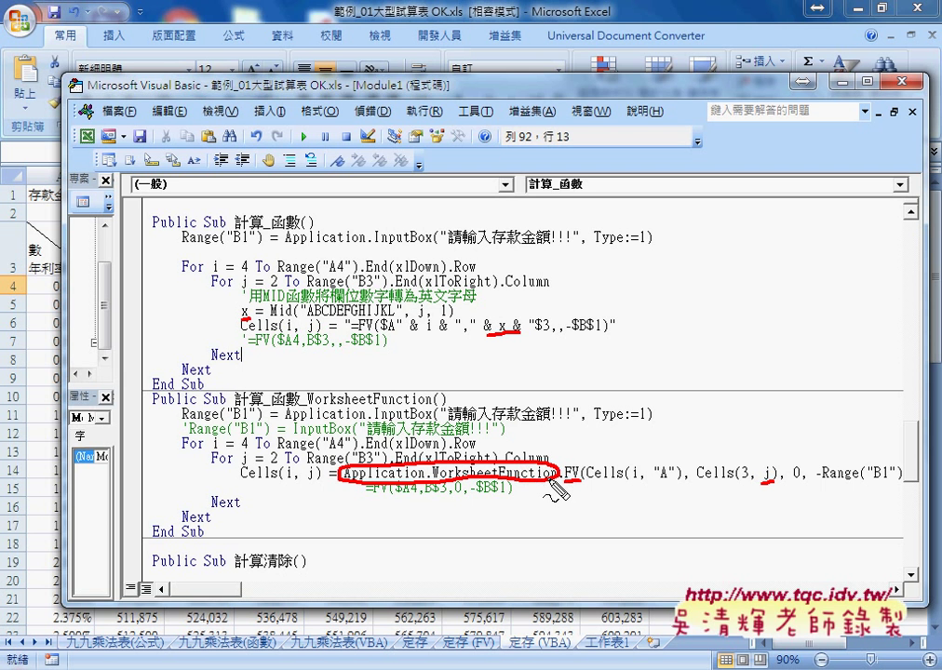